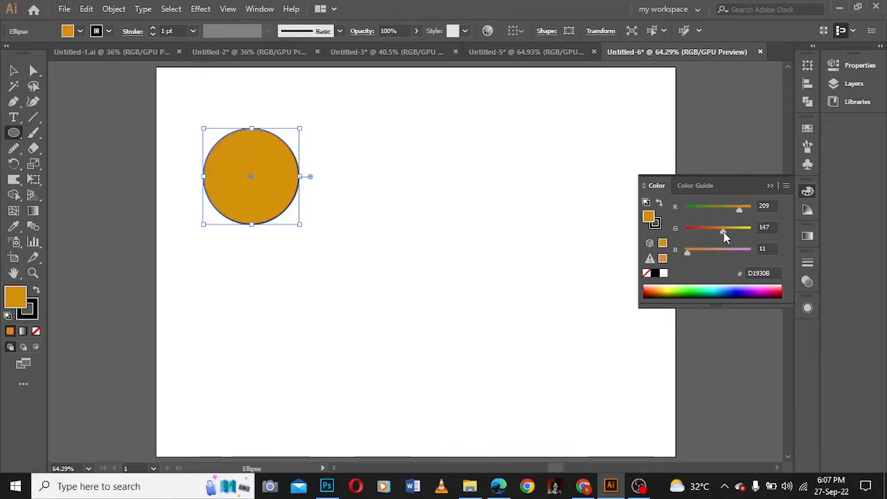
- Finish setting the circle's fill to orange D19343 and deselect the circle
{"action": "left_click", "coordinate": [769, 186]}
{"action": "left_click", "coordinate": [14, 71]}
{"action": "left_click", "coordinate": [317, 115]}
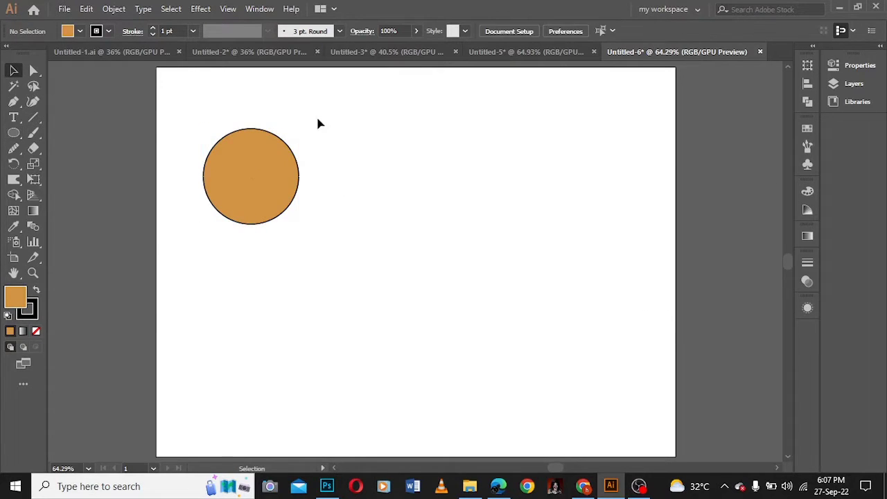
- Remove the stroke from the orange circle
{"action": "left_click", "coordinate": [249, 175]}
{"action": "left_click", "coordinate": [29, 311]}
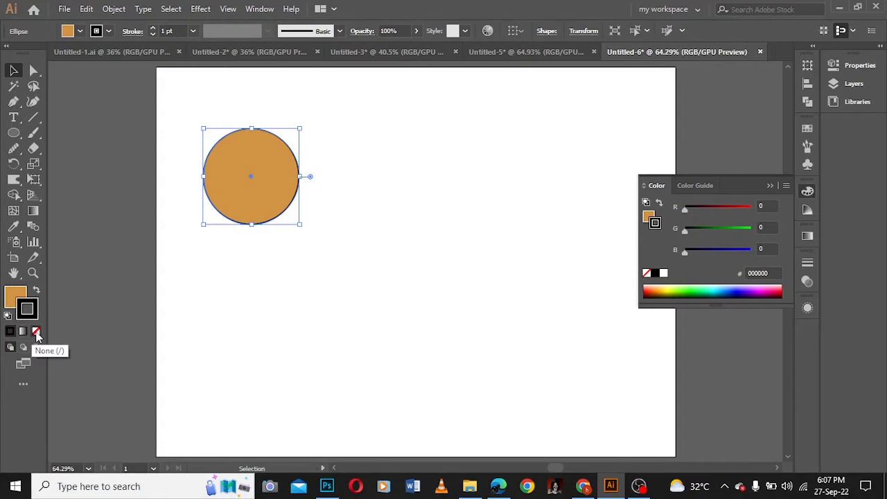
{"action": "left_click", "coordinate": [35, 331]}
{"action": "left_click", "coordinate": [15, 296]}
{"action": "left_click", "coordinate": [769, 185]}
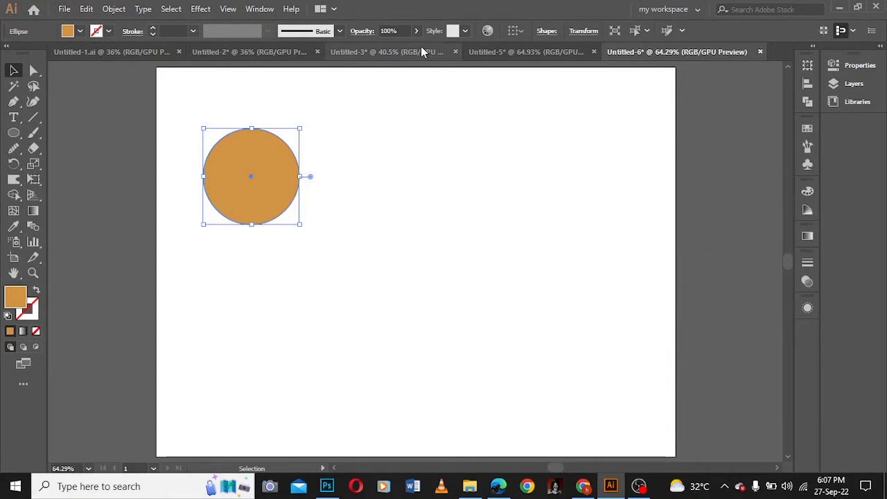
- Copy the coffee cup logo from Untitled-3 into Untitled-6, scale it down and place it inside the orange circle
{"action": "left_click", "coordinate": [422, 52]}
{"action": "key", "text": "ctrl+c"}
{"action": "left_click", "coordinate": [687, 51]}
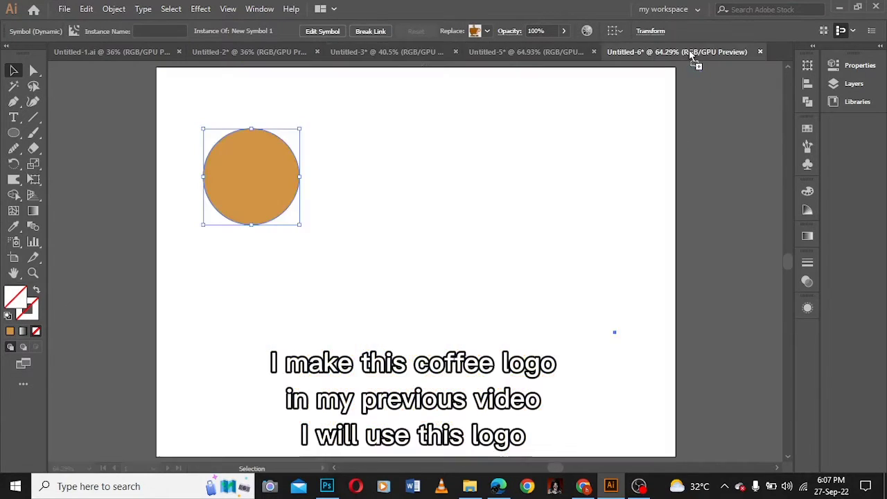
{"action": "key", "text": "ctrl+v"}
{"action": "left_click_drag", "start_coordinate": [584, 121], "coordinate": [481, 243]}
{"action": "left_click_drag", "start_coordinate": [432, 283], "coordinate": [244, 180]}
{"action": "left_click", "coordinate": [183, 253]}
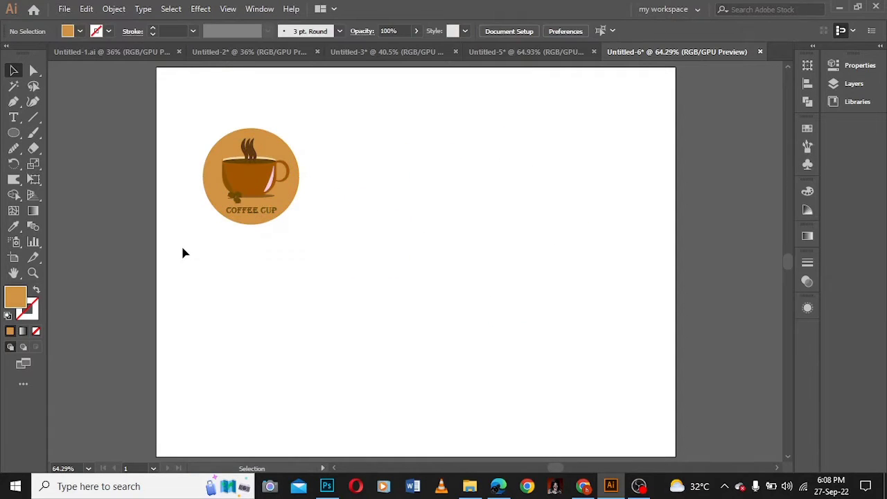
- Give the orange circle behind the logo a black stroke
{"action": "left_click", "coordinate": [291, 203]}
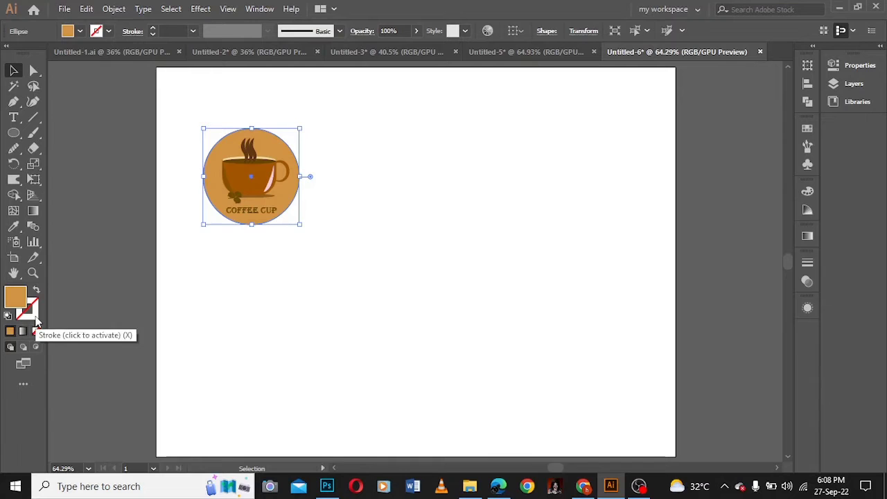
{"action": "key", "text": "F6"}
{"action": "left_click", "coordinate": [656, 273]}
{"action": "left_click", "coordinate": [769, 186]}
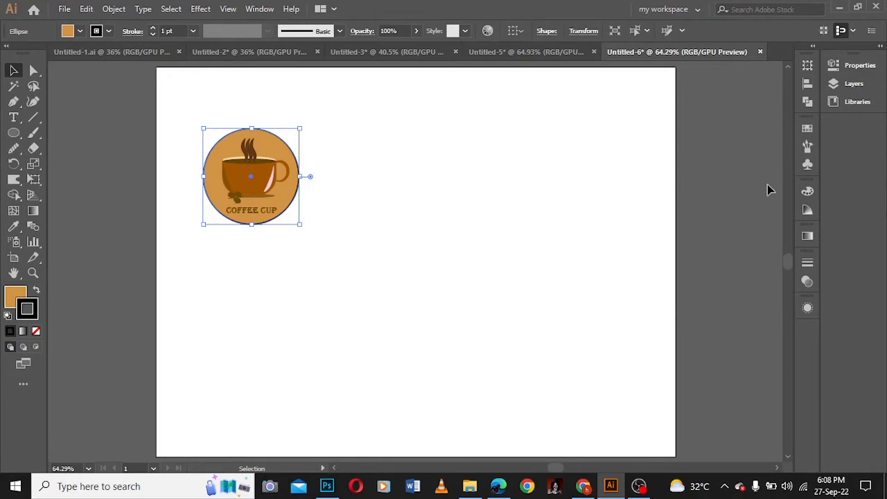
{"action": "left_click", "coordinate": [10, 298]}
- Move the circle and coffee cup logo together into the artboard's upper-left corner
{"action": "left_click", "coordinate": [164, 257]}
{"action": "mouse_move", "coordinate": [196, 134]}
{"action": "left_mouse_down"}
{"action": "mouse_move", "coordinate": [240, 188]}
{"action": "mouse_move", "coordinate": [199, 136]}
{"action": "left_mouse_up"}
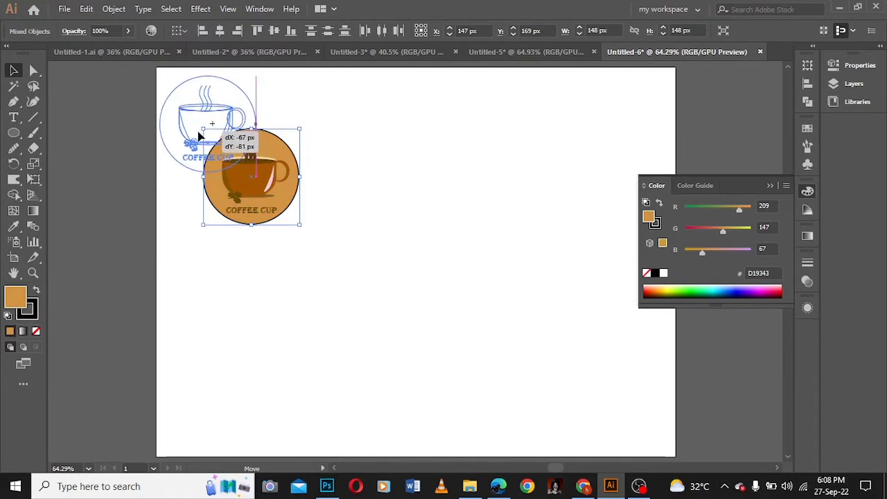
{"action": "left_click", "coordinate": [342, 212]}
{"action": "left_click", "coordinate": [770, 187]}
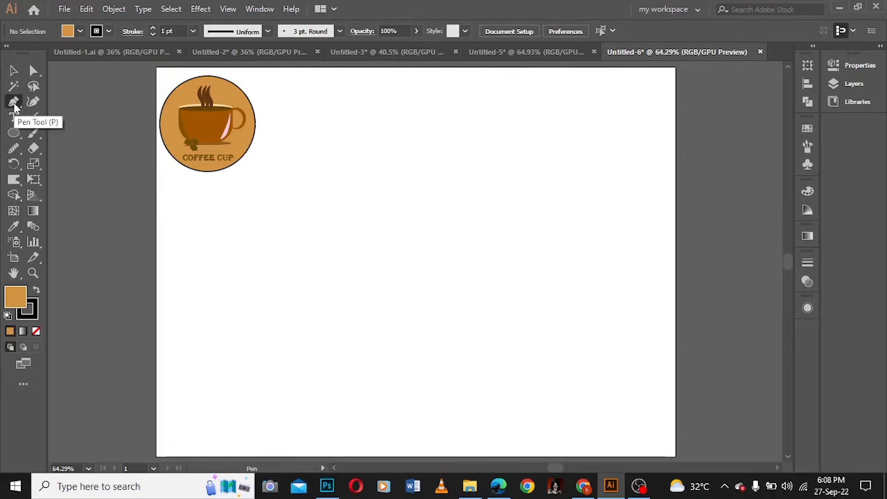
- Draw the closed right-half outline of a tall lidded cup, about 115 px wide, with the Pen tool and remove its fill
{"action": "left_click", "coordinate": [13, 101]}
{"action": "left_click", "coordinate": [388, 172]}
{"action": "left_click", "coordinate": [438, 172]}
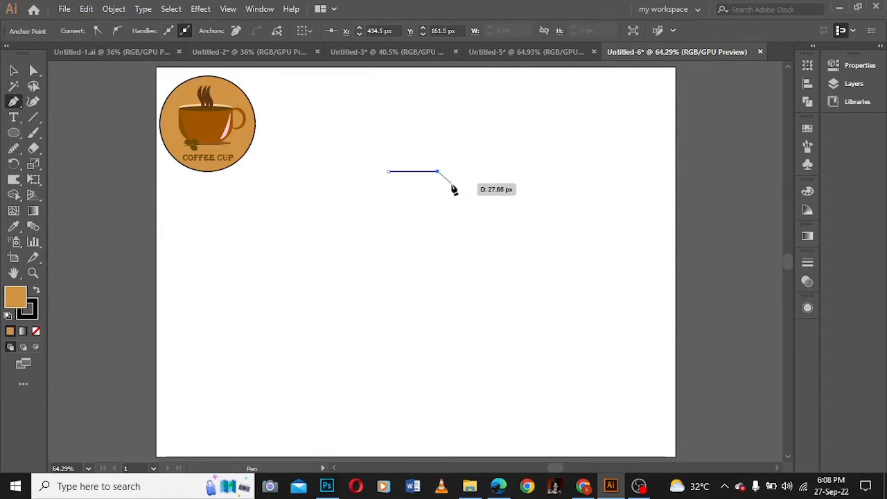
{"action": "left_click", "coordinate": [449, 188]}
{"action": "left_click", "coordinate": [463, 187]}
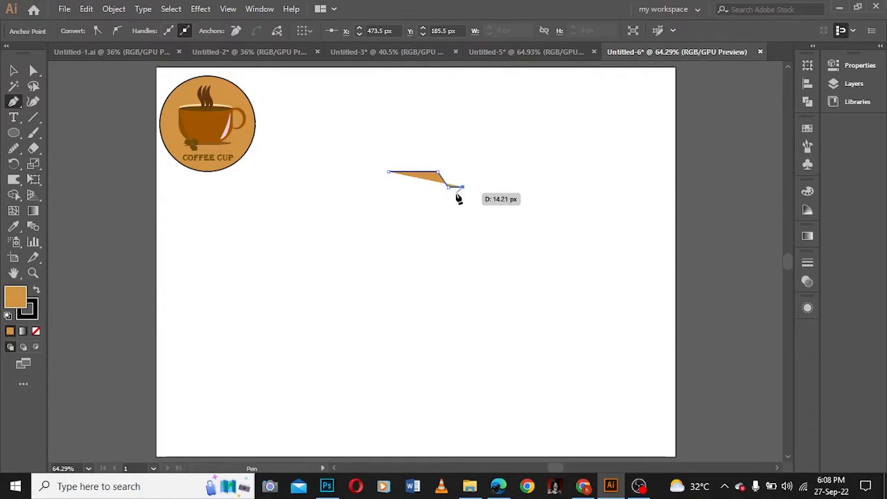
{"action": "left_click", "coordinate": [455, 196]}
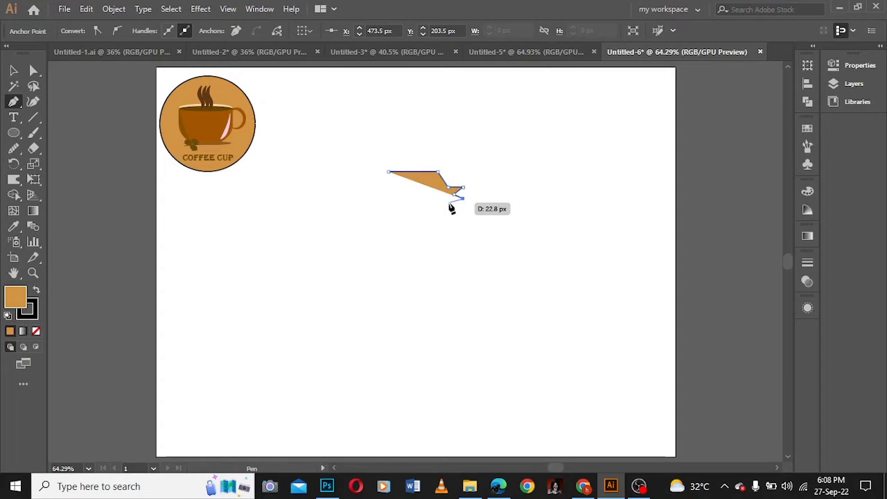
{"action": "left_click", "coordinate": [449, 200]}
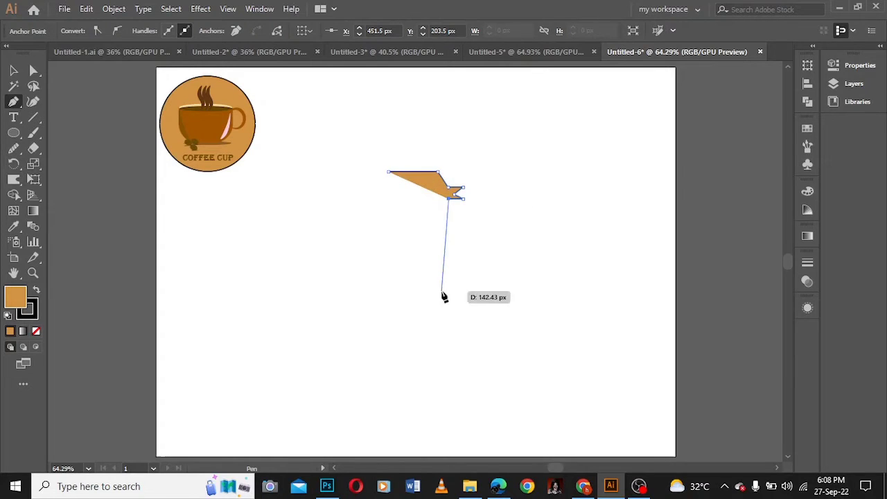
{"action": "left_click", "coordinate": [429, 353]}
{"action": "left_click", "coordinate": [388, 352]}
{"action": "left_click", "coordinate": [388, 171]}
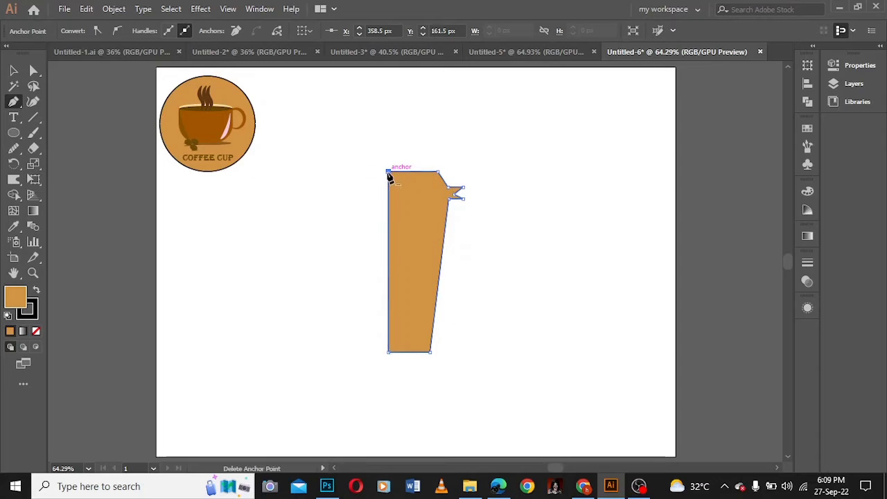
{"action": "left_click", "coordinate": [36, 331]}
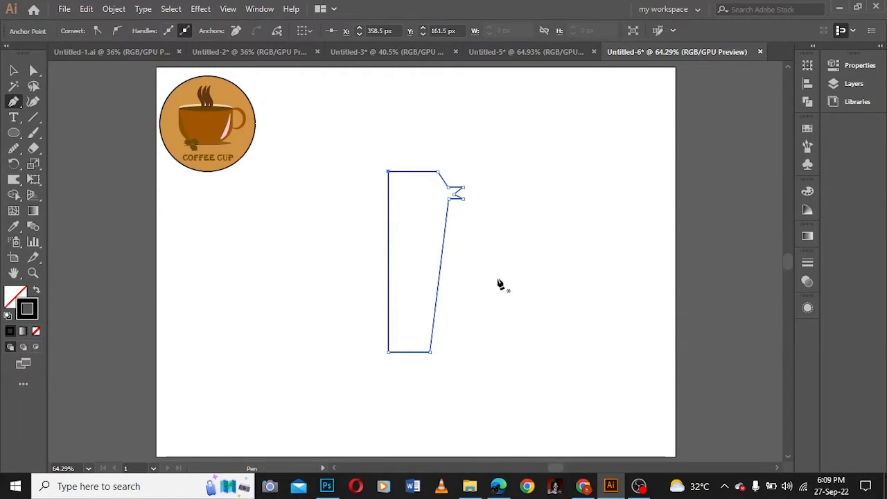
- Round the two pointed outer corners of the lid's rim on the cup outline
{"action": "key", "text": "ctrl+plus"}
{"action": "key", "text": "ctrl+plus"}
{"action": "scroll", "coordinate": [788, 457], "scroll_direction": "down", "scroll_amount": 5}
{"action": "key", "text": "ctrl+plus"}
{"action": "key", "text": "ctrl+plus"}
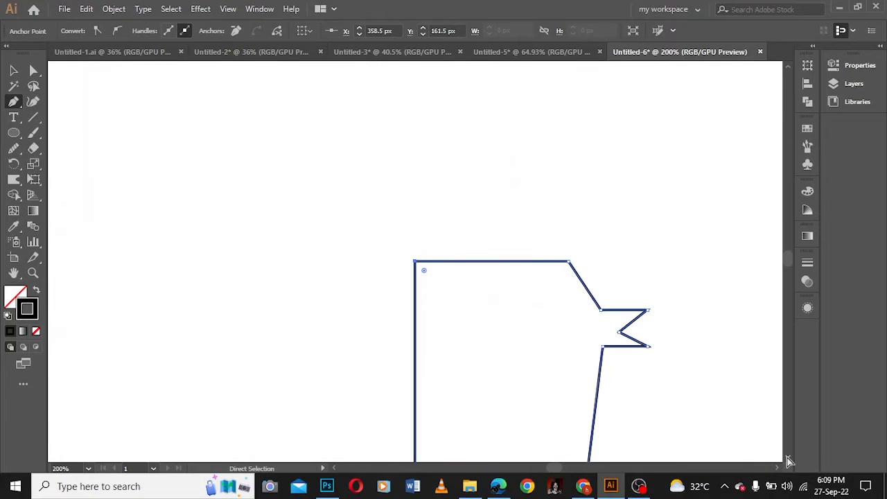
{"action": "key", "text": "a"}
{"action": "left_click_drag", "start_coordinate": [655, 358], "coordinate": [656, 358]}
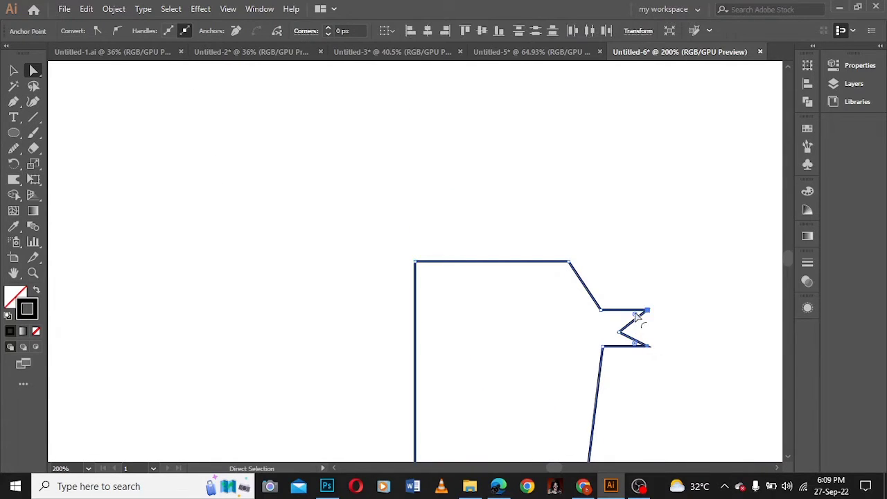
{"action": "mouse_move", "coordinate": [637, 316]}
{"action": "left_mouse_down"}
{"action": "mouse_move", "coordinate": [629, 315]}
{"action": "mouse_move", "coordinate": [639, 328]}
{"action": "left_mouse_up"}
{"action": "left_click", "coordinate": [648, 365]}
- Draw two horizontal lines across the half cup, one directly beneath the lid rim and one just above the base
{"action": "left_click", "coordinate": [14, 102]}
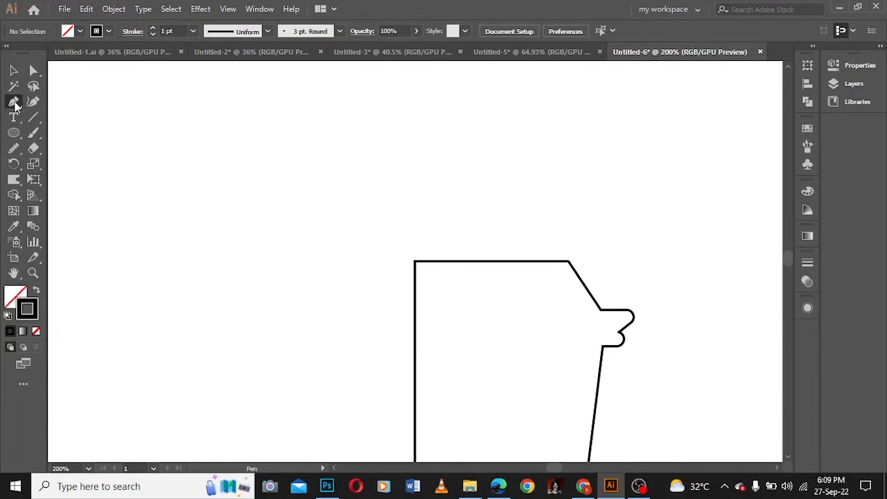
{"action": "left_click", "coordinate": [631, 346]}
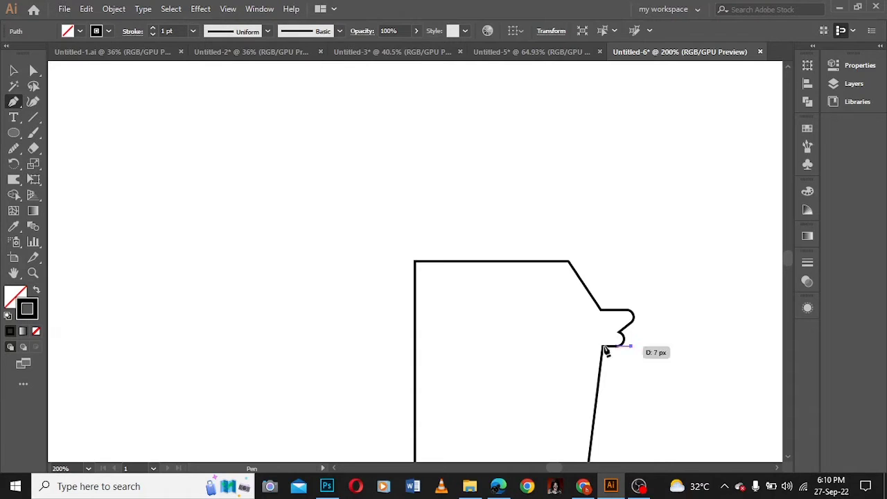
{"action": "left_click", "coordinate": [407, 346]}
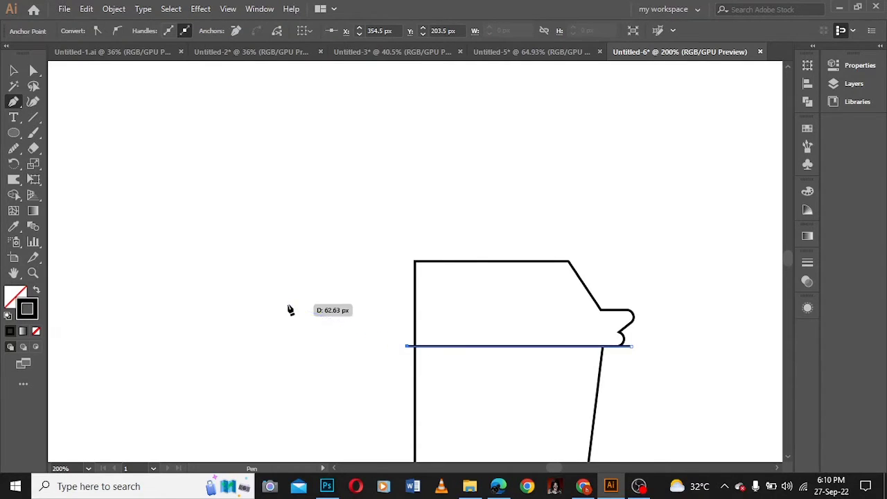
{"action": "scroll", "coordinate": [785, 459], "scroll_direction": "down", "scroll_amount": 6}
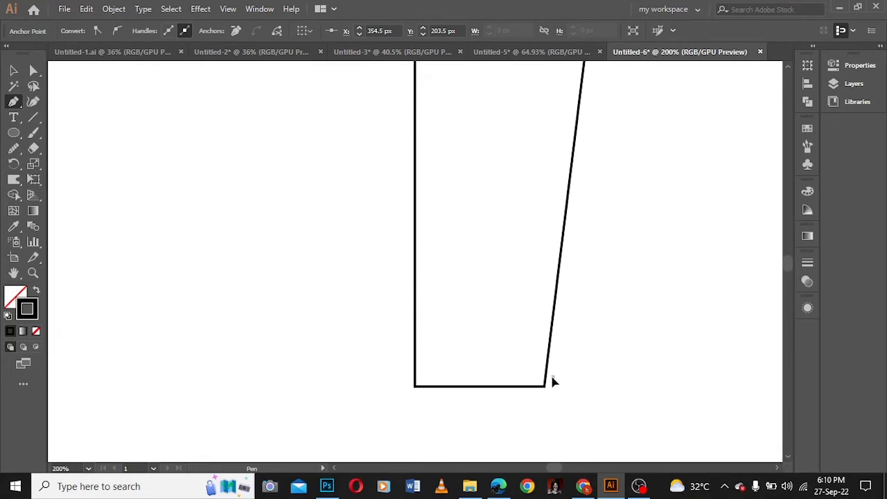
{"action": "left_click", "coordinate": [553, 377]}
{"action": "left_click", "coordinate": [406, 376]}
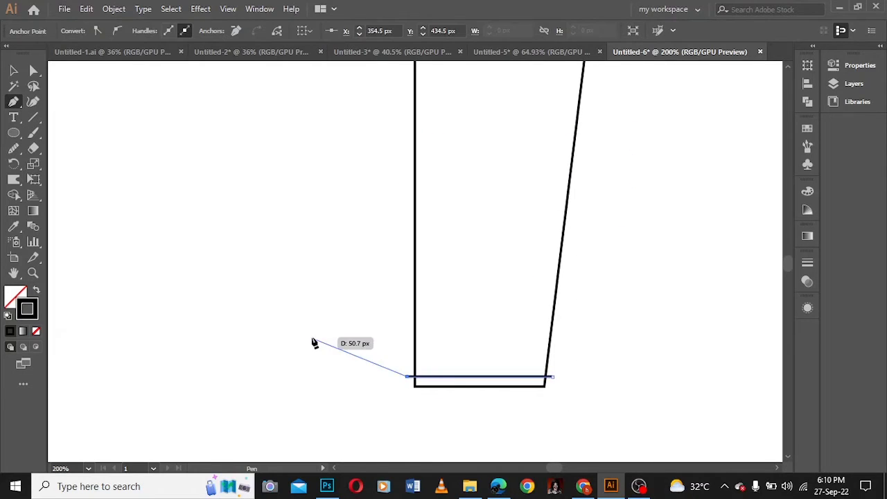
- Divide the cup outline along the line above the base with Divide Objects Below
{"action": "key", "text": "ctrl+minus"}
{"action": "key", "text": "ctrl+minus"}
{"action": "scroll", "coordinate": [788, 69], "scroll_direction": "up", "scroll_amount": 3}
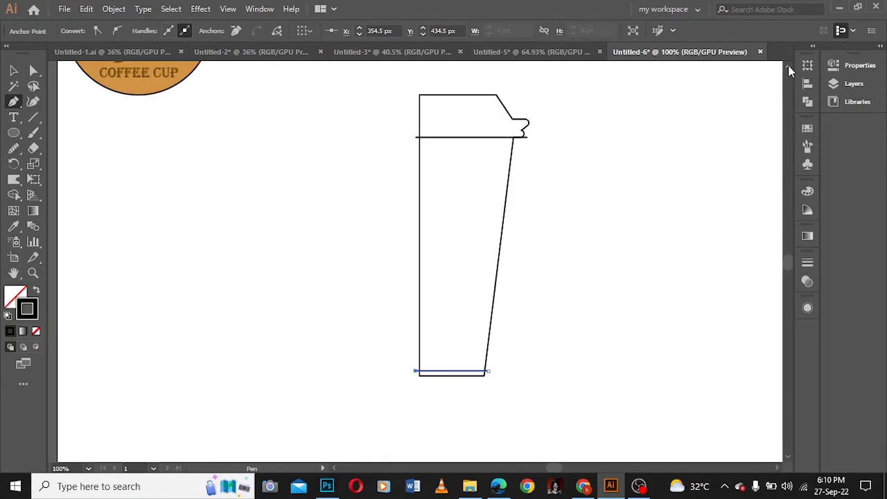
{"action": "key", "text": "alt+o"}
{"action": "mouse_move", "coordinate": [198, 317]}
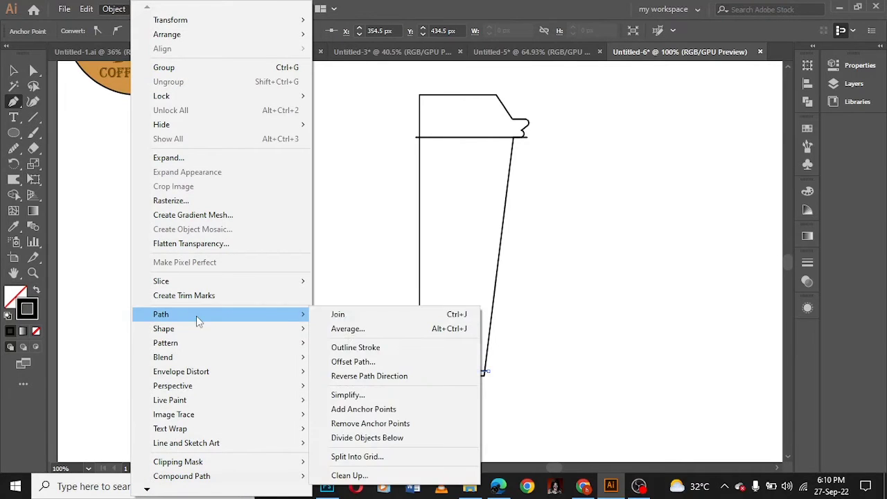
{"action": "left_click", "coordinate": [391, 439]}
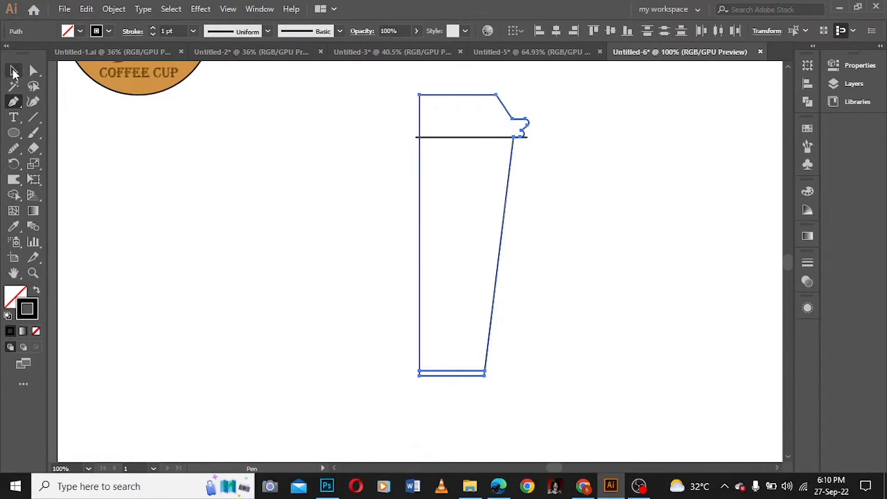
- Divide the remaining cup outline along the line beneath the lid with Divide Objects Below
{"action": "left_click", "coordinate": [13, 72]}
{"action": "left_click", "coordinate": [472, 137]}
{"action": "left_click", "coordinate": [114, 9]}
{"action": "mouse_move", "coordinate": [210, 316]}
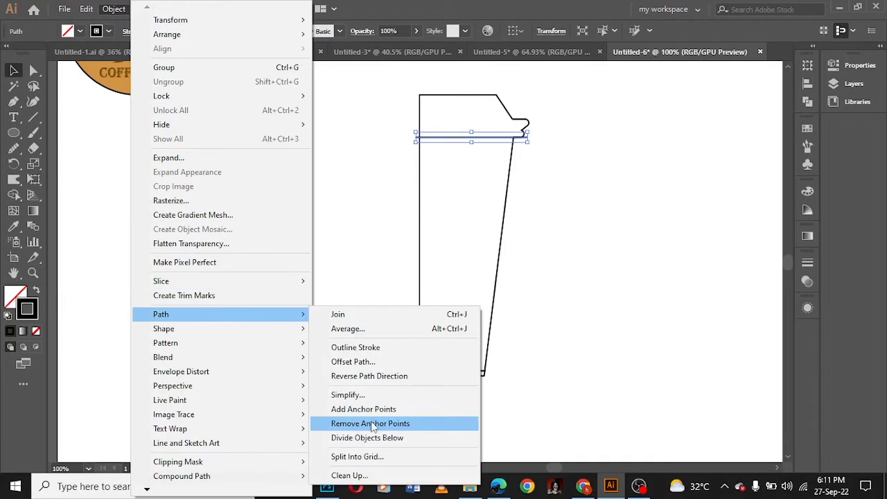
{"action": "left_click", "coordinate": [390, 439]}
{"action": "left_click", "coordinate": [350, 159]}
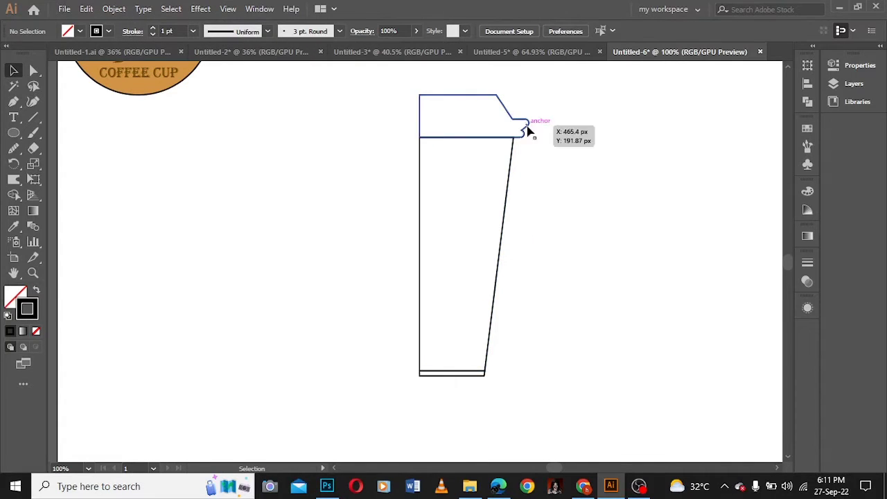
- Move the lid and cup body apart to test the division, and undo both moves
{"action": "left_click_drag", "start_coordinate": [527, 126], "coordinate": [582, 126]}
{"action": "left_click_drag", "start_coordinate": [504, 211], "coordinate": [387, 222]}
{"action": "key", "text": "ctrl+z"}
{"action": "key", "text": "ctrl+z"}
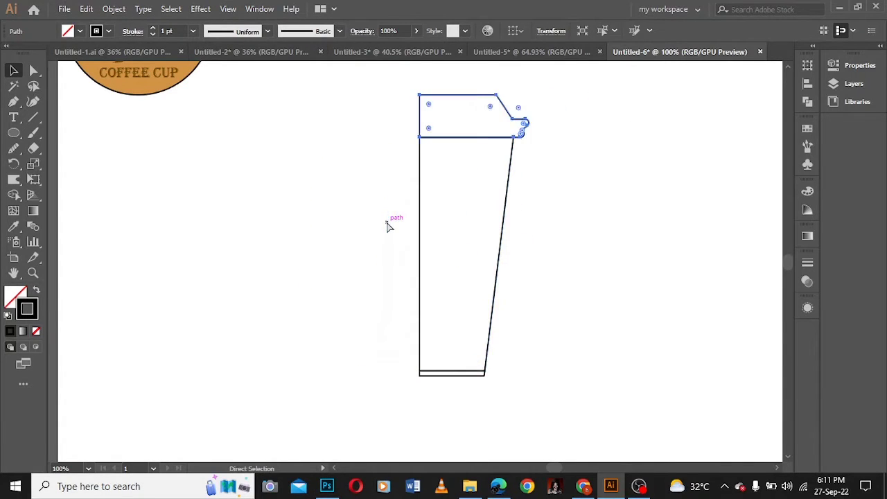
- Fill the lid with black and the cup body with grey 706F70, both without a stroke
{"action": "left_click", "coordinate": [36, 291]}
{"action": "left_click", "coordinate": [494, 301]}
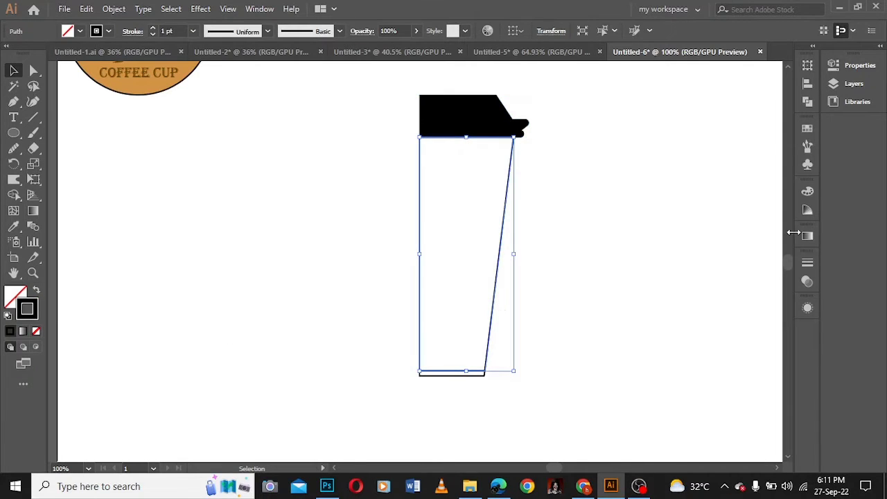
{"action": "left_click", "coordinate": [36, 291]}
{"action": "double_click", "coordinate": [15, 296]}
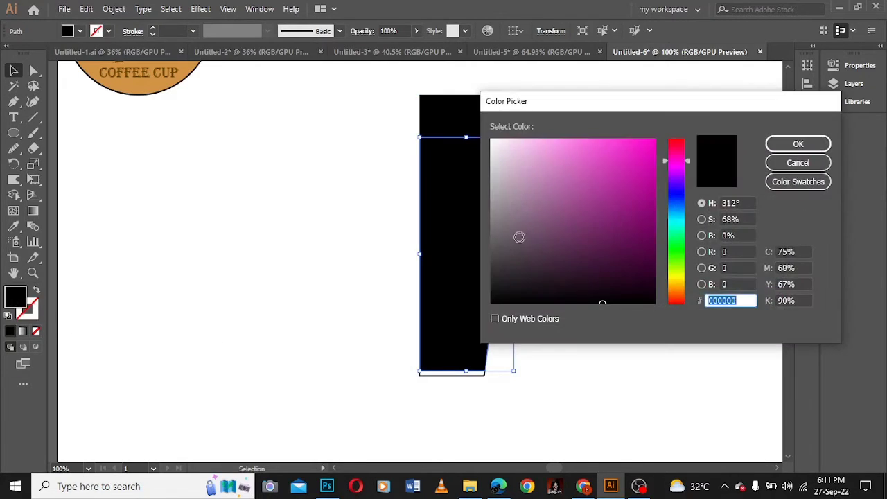
{"action": "left_click", "coordinate": [494, 230]}
{"action": "left_click", "coordinate": [775, 151]}
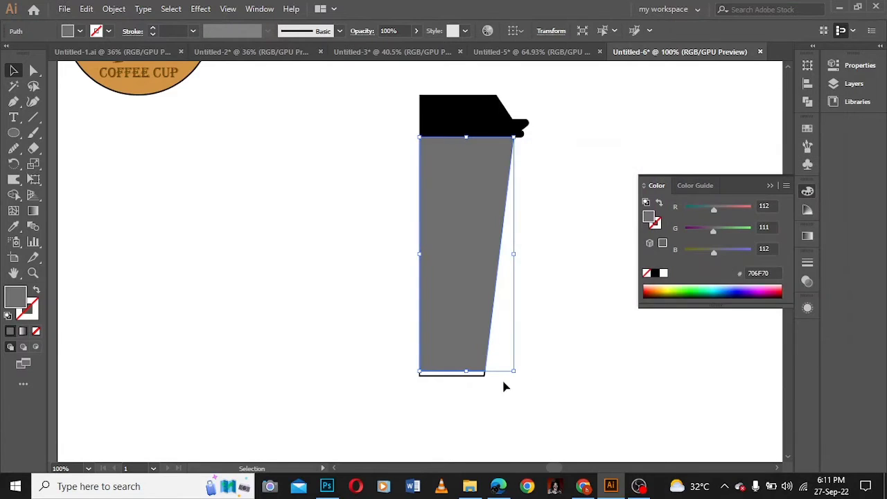
- Fill the narrow strip at the cup's base with light grey B2AFB1 and no stroke
{"action": "key", "text": "ctrl+equal"}
{"action": "key", "text": "ctrl+equal"}
{"action": "left_click", "coordinate": [787, 456]}
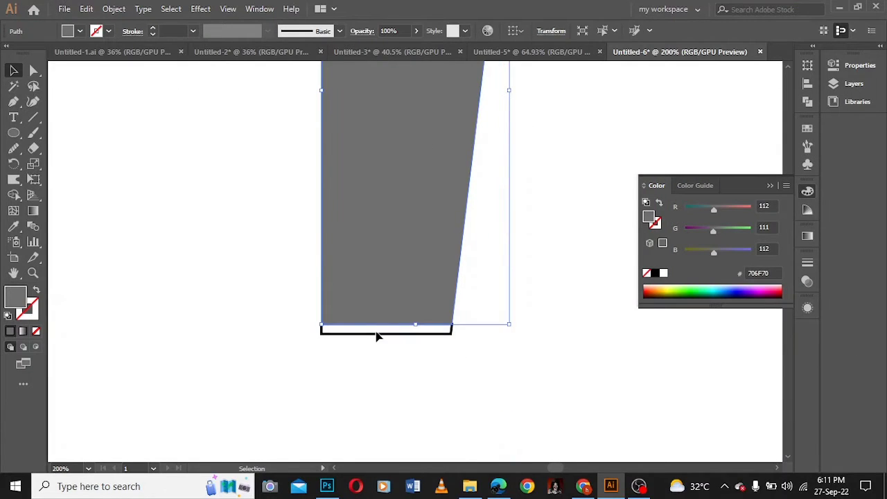
{"action": "left_click", "coordinate": [372, 334]}
{"action": "key", "text": "shift+x"}
{"action": "double_click", "coordinate": [15, 296]}
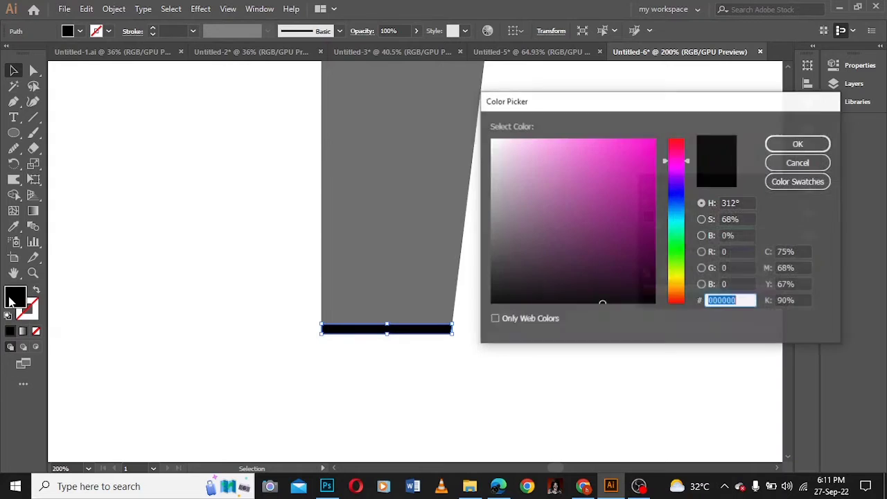
{"action": "type", "text": "B1AFB1"}
{"action": "left_click", "coordinate": [790, 144]}
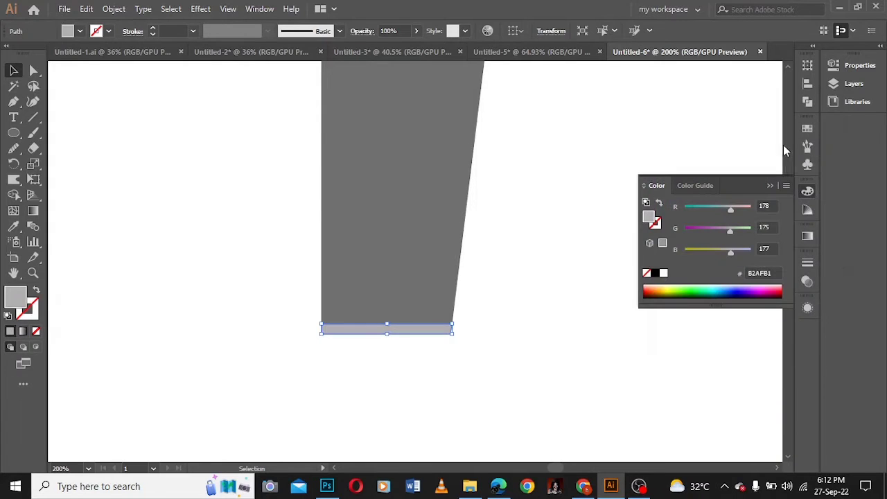
- Change the cup body's fill to grey 848184
{"action": "left_click", "coordinate": [429, 194]}
{"action": "double_click", "coordinate": [10, 301]}
{"action": "type", "text": "848184"}
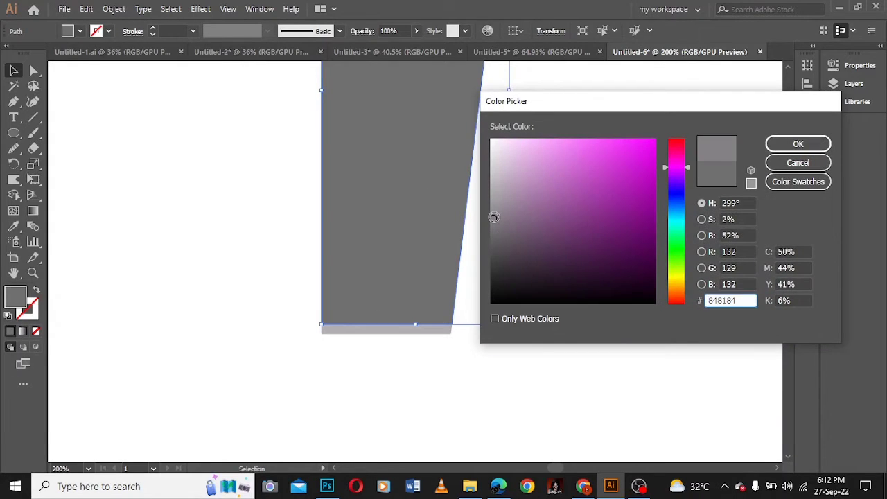
{"action": "left_click", "coordinate": [794, 143]}
{"action": "left_click", "coordinate": [770, 185]}
- Group the lid, body and base strip of the half cup, and move the group toward the artboard's right side
{"action": "key", "text": "ctrl+minus"}
{"action": "key", "text": "ctrl+minus"}
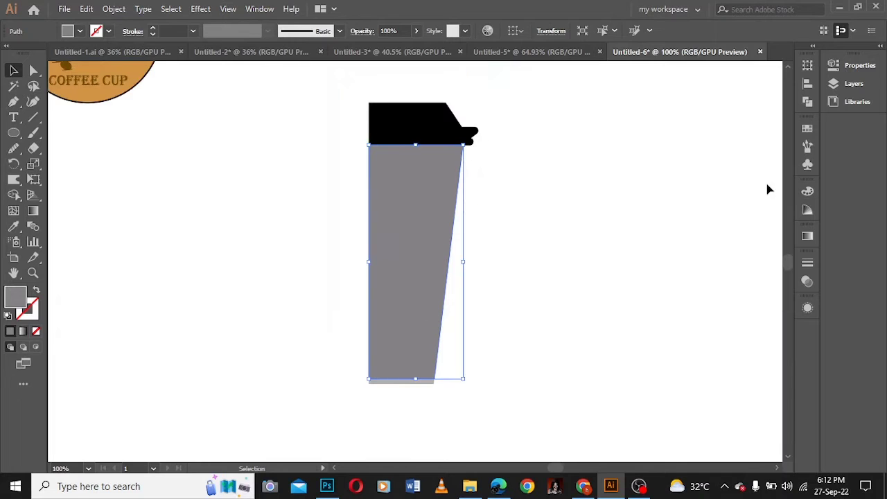
{"action": "left_click_drag", "start_coordinate": [352, 88], "coordinate": [478, 399]}
{"action": "right_click", "coordinate": [417, 284]}
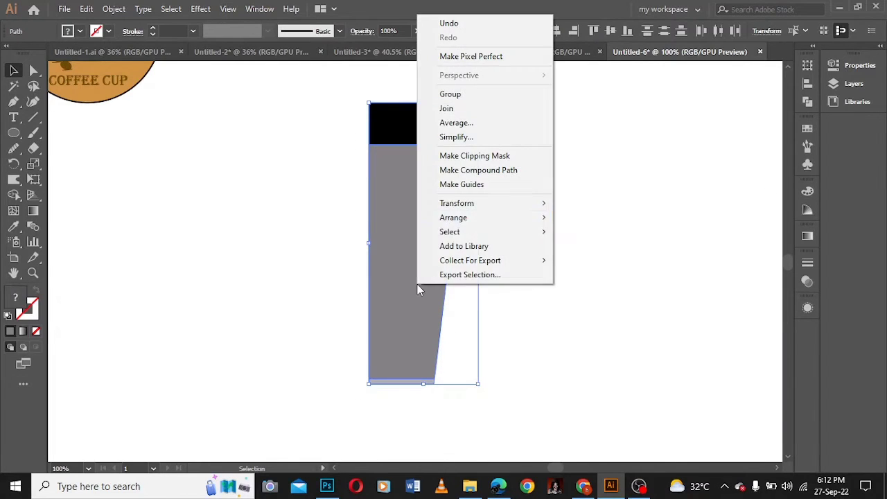
{"action": "left_click", "coordinate": [494, 95]}
{"action": "left_click_drag", "start_coordinate": [403, 229], "coordinate": [556, 237]}
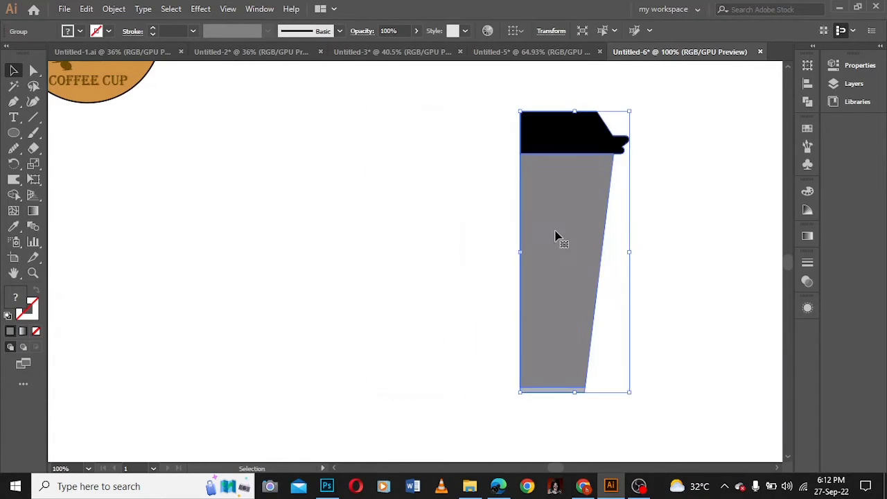
- Draw a thin, tall vertical rectangle in the empty area below the coffee cup logo
{"action": "left_click_drag", "start_coordinate": [17, 140], "coordinate": [125, 250]}
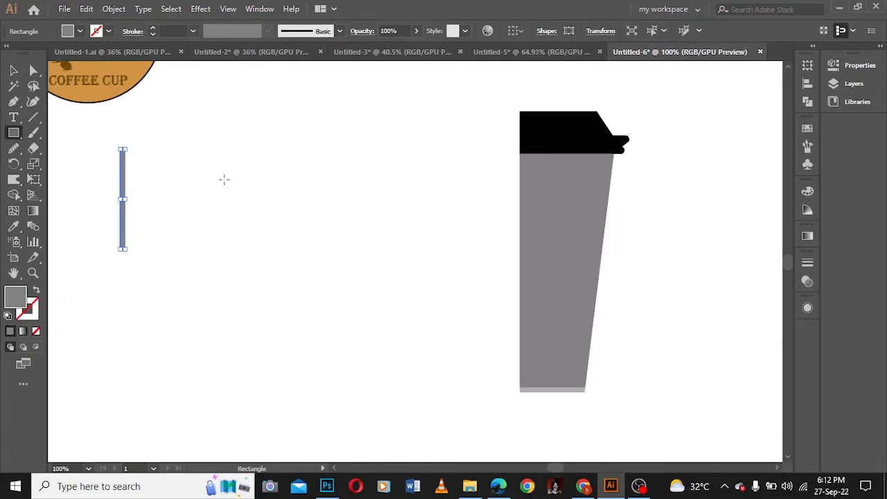
{"action": "key", "text": "ctrl+equal"}
{"action": "key", "text": "ctrl+equal"}
{"action": "key", "text": "ctrl+equal"}
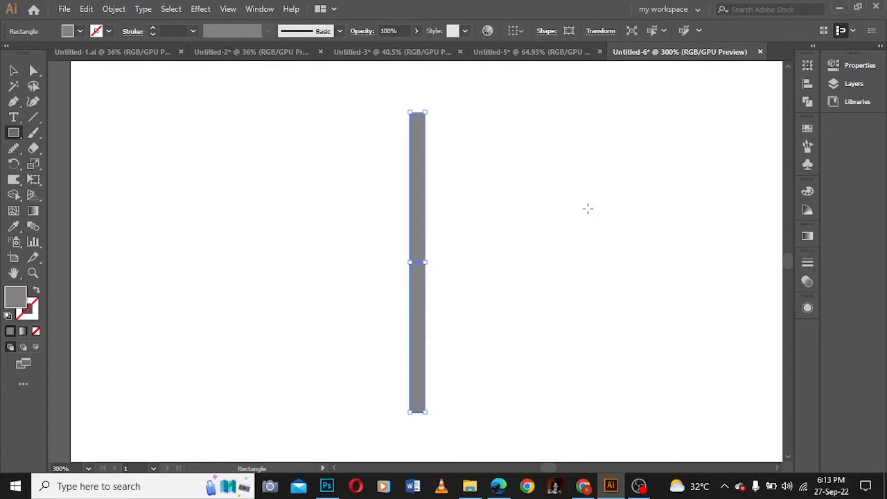
- Fill the thin rectangle with the logo circle's orange D19343 using the Eyedropper, and remove its stroke
{"action": "scroll", "coordinate": [789, 65], "scroll_direction": "up", "scroll_amount": 5}
{"action": "left_click", "coordinate": [13, 226]}
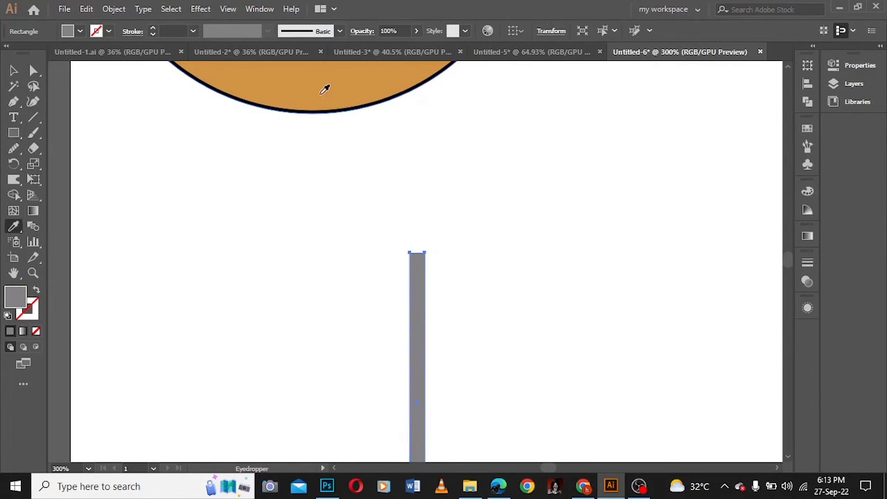
{"action": "left_click", "coordinate": [325, 89]}
{"action": "scroll", "coordinate": [786, 459], "scroll_direction": "down", "scroll_amount": 3}
{"action": "left_click", "coordinate": [36, 332]}
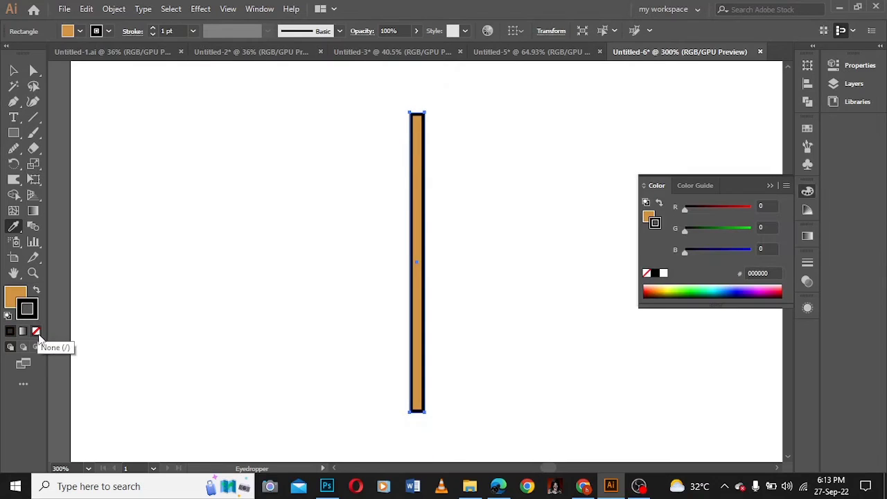
{"action": "left_click", "coordinate": [774, 185]}
- Apply a linear gradient to the thin rectangle's fill and set its end stop to RGB brown 945B00
{"action": "left_click", "coordinate": [14, 296]}
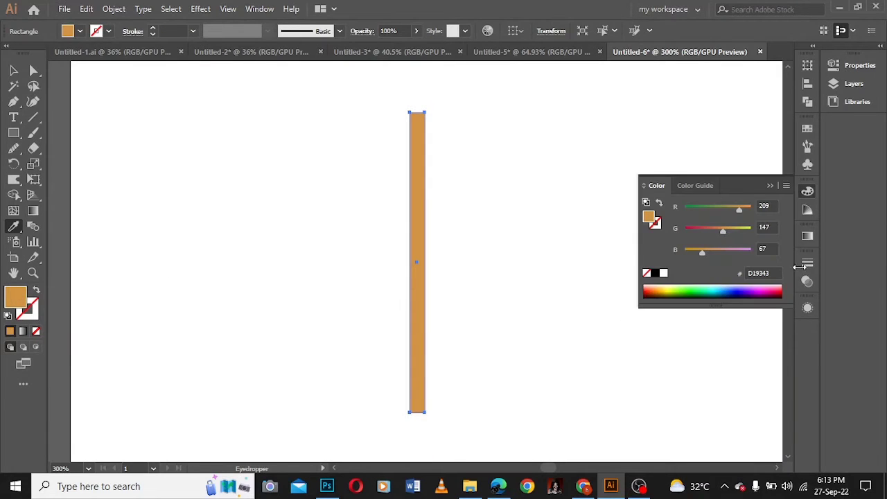
{"action": "left_click", "coordinate": [808, 235]}
{"action": "left_click", "coordinate": [717, 339]}
{"action": "double_click", "coordinate": [767, 352]}
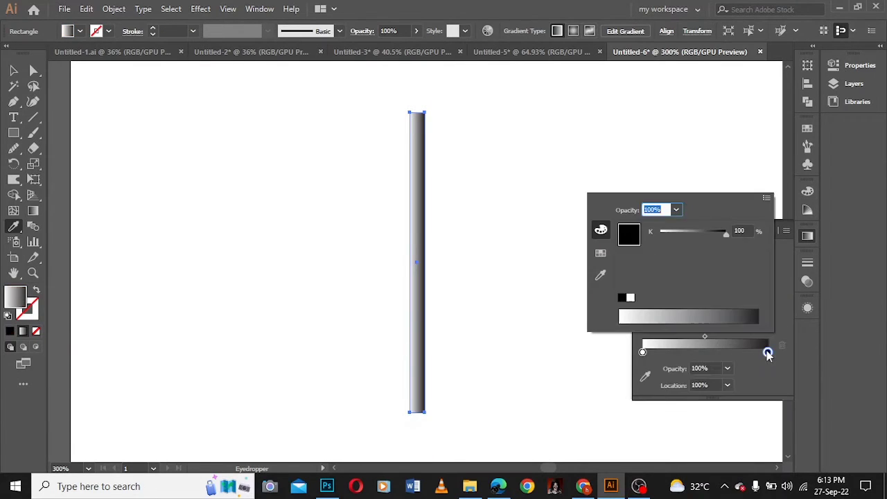
{"action": "left_click", "coordinate": [767, 199]}
{"action": "left_click", "coordinate": [803, 206]}
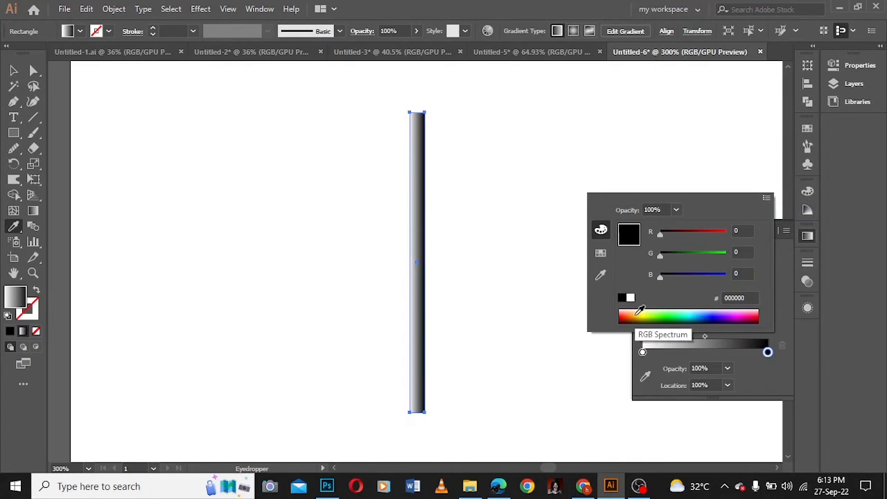
{"action": "left_click", "coordinate": [638, 313]}
{"action": "left_click", "coordinate": [639, 313]}
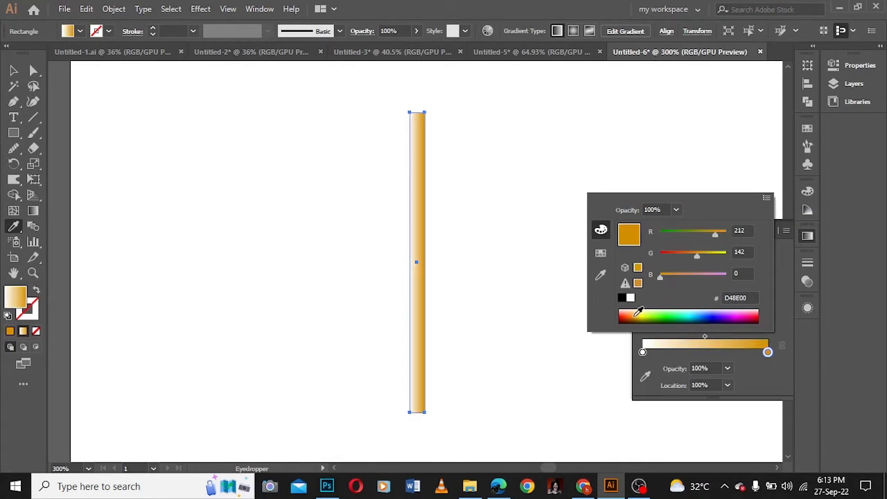
{"action": "left_click", "coordinate": [636, 314]}
{"action": "left_click", "coordinate": [636, 313]}
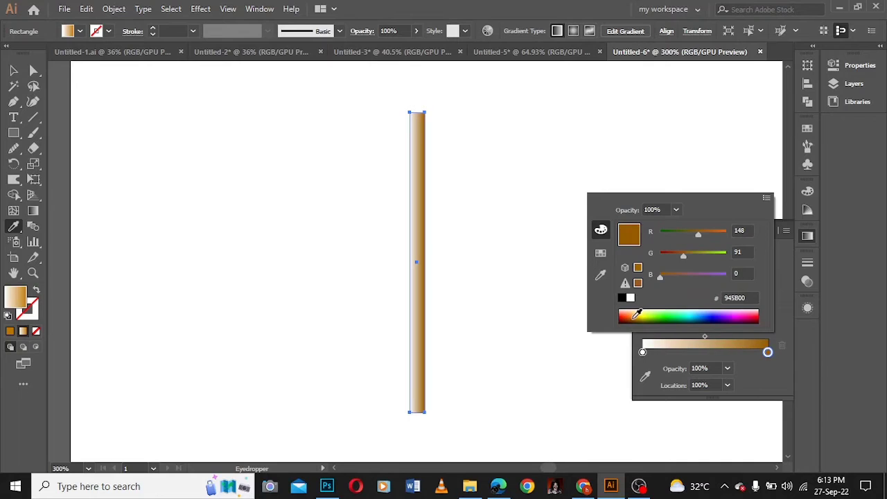
- Switch the gradient's starting stop to RGB and set it to light yellow FFFF6A
{"action": "left_click", "coordinate": [642, 352]}
{"action": "double_click", "coordinate": [642, 352]}
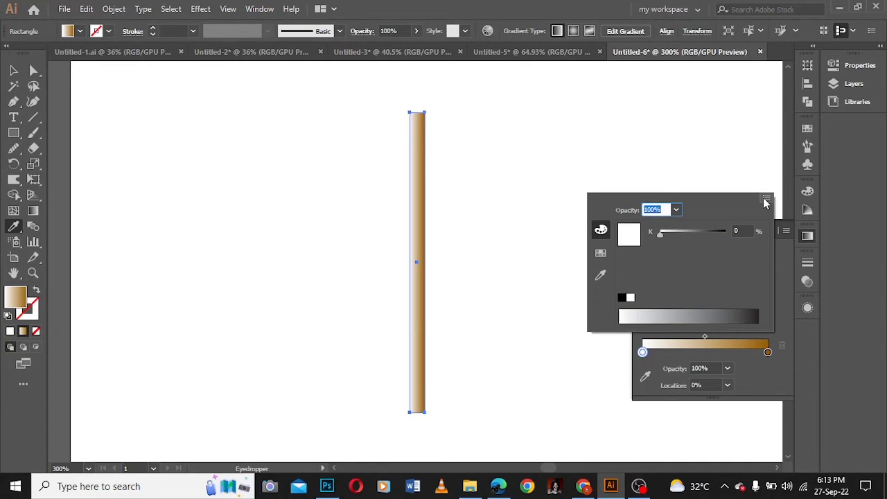
{"action": "left_click", "coordinate": [767, 198]}
{"action": "left_click", "coordinate": [791, 214]}
{"action": "left_click_drag", "start_coordinate": [725, 280], "coordinate": [688, 280]}
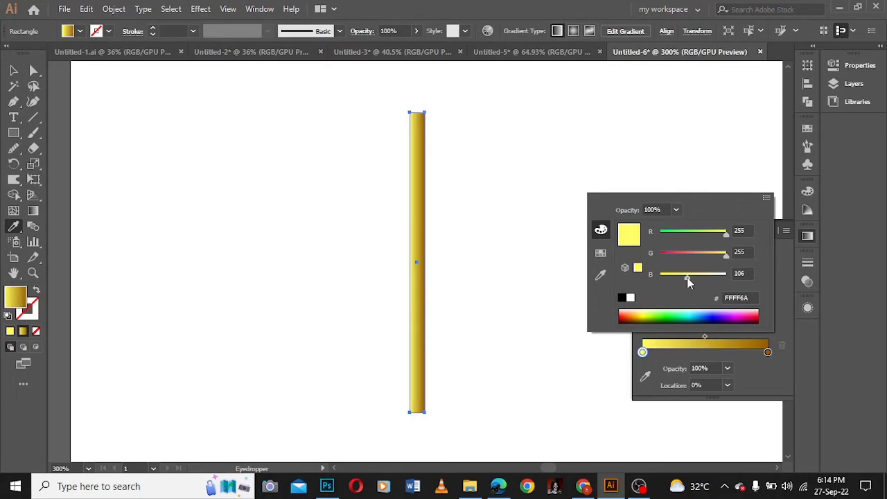
- Adjust the gradient's end stop to reddish brown A65B26
{"action": "left_click", "coordinate": [768, 352]}
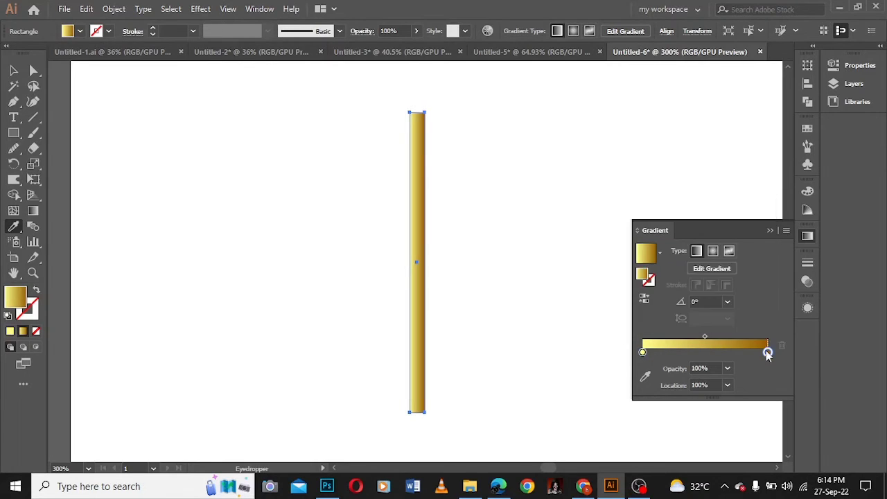
{"action": "double_click", "coordinate": [768, 352]}
{"action": "left_click_drag", "start_coordinate": [659, 281], "coordinate": [670, 278]}
{"action": "left_click_drag", "start_coordinate": [698, 234], "coordinate": [703, 231]}
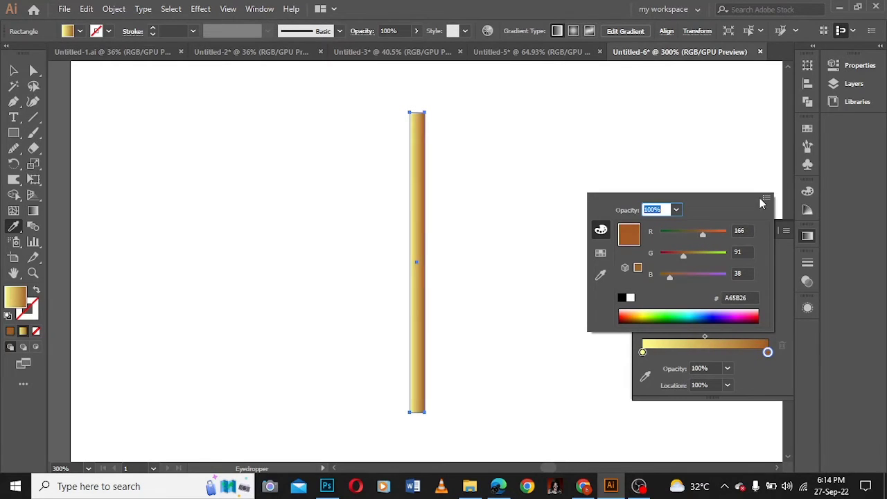
{"action": "left_click", "coordinate": [770, 217]}
{"action": "left_click", "coordinate": [770, 230]}
- Duplicate the gold strip directly against its right edge and check the joint between the two strips
{"action": "key", "text": "ctrl+minus"}
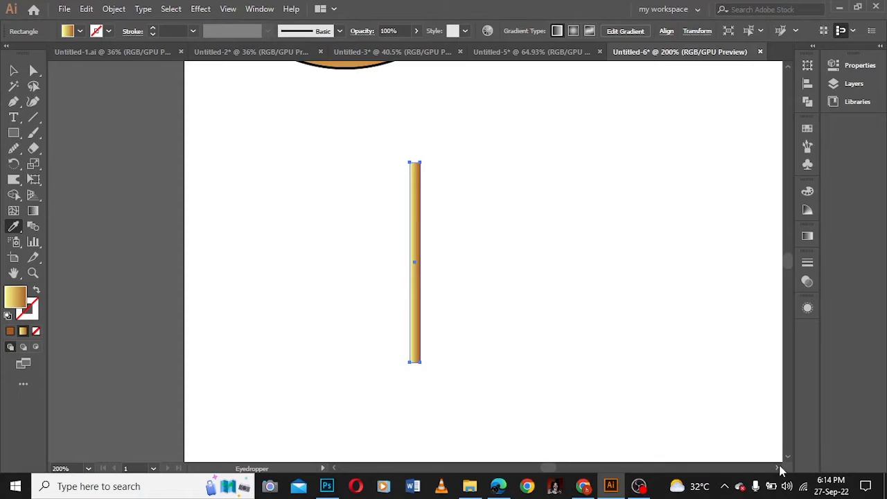
{"action": "left_click", "coordinate": [13, 70]}
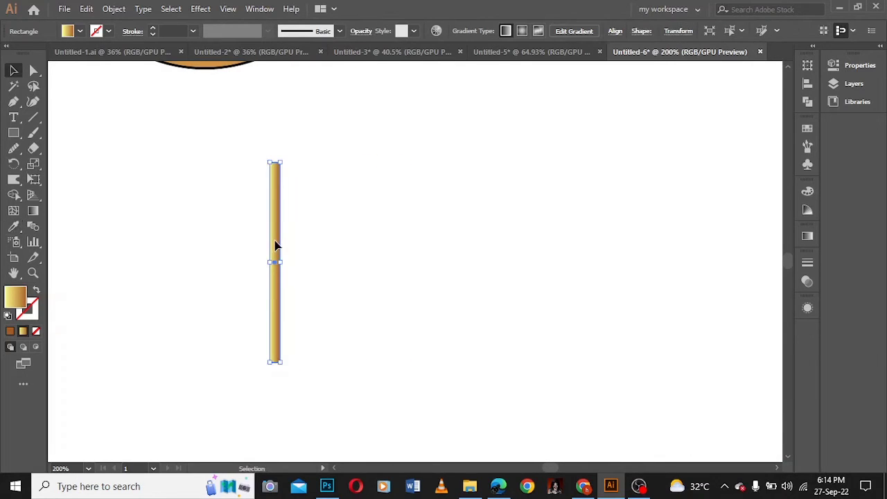
{"action": "left_click_drag", "start_coordinate": [275, 245], "coordinate": [283, 246]}
{"action": "key", "text": "ctrl+plus"}
{"action": "key", "text": "ctrl+plus"}
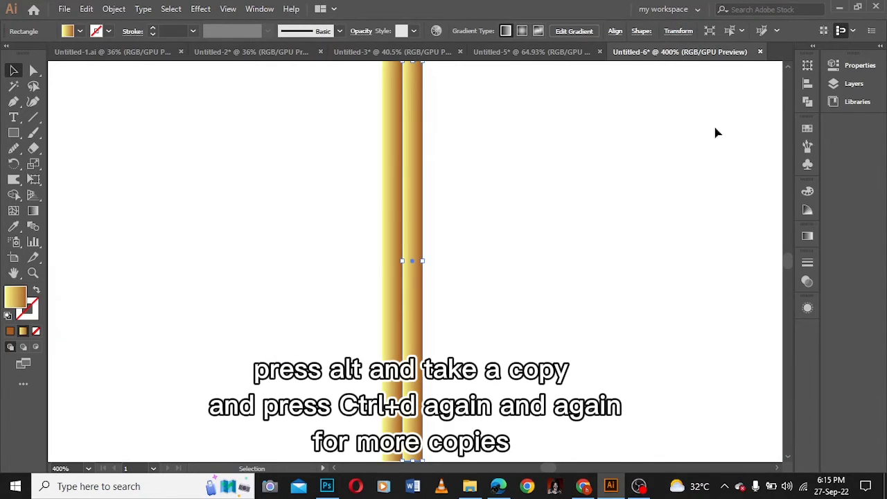
{"action": "scroll", "coordinate": [715, 133], "scroll_direction": "up", "scroll_amount": 2}
{"action": "left_click", "coordinate": [467, 228]}
{"action": "left_click", "coordinate": [412, 199]}
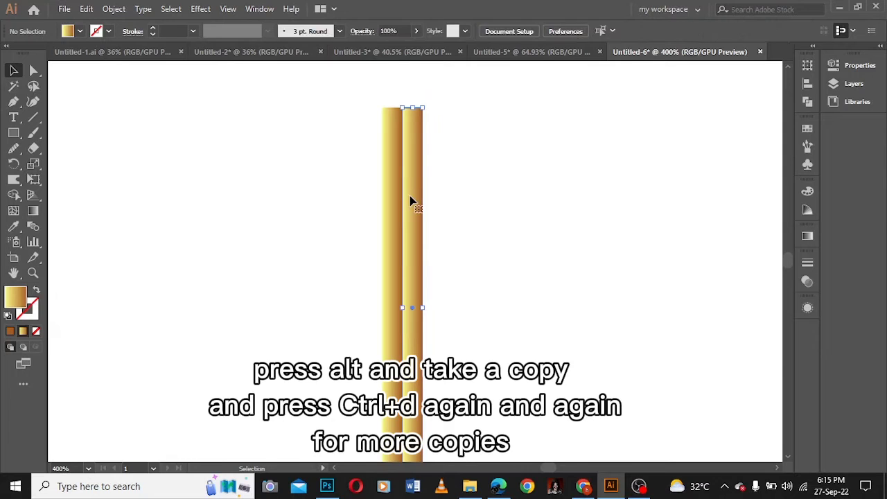
{"action": "key", "text": "ctrl+plus"}
{"action": "key", "text": "ctrl+plus"}
{"action": "left_click", "coordinate": [529, 231]}
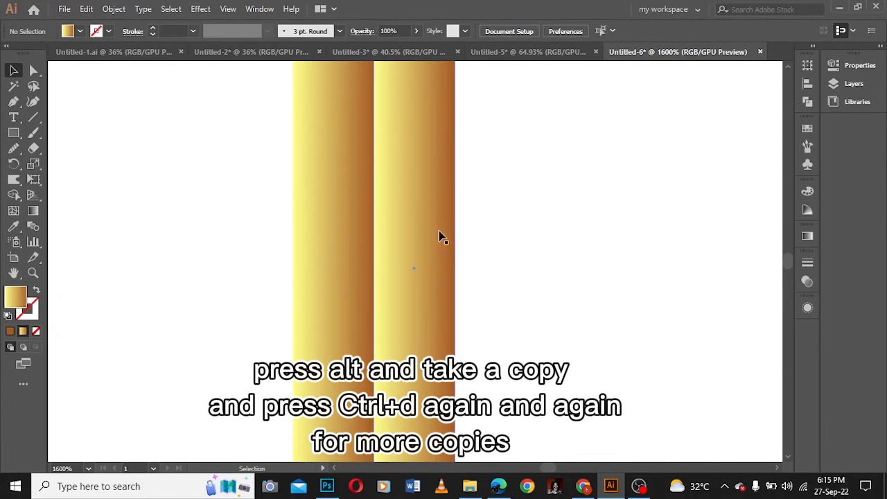
- Make another adjoining copy of the gold strip and repeat the duplication until the row has 24 strips
{"action": "key", "text": "ctrl+minus"}
{"action": "key", "text": "ctrl+minus"}
{"action": "key", "text": "ctrl+minus"}
{"action": "key", "text": "ctrl+minus"}
{"action": "key", "text": "ctrl+minus"}
{"action": "left_click_drag", "start_coordinate": [418, 232], "coordinate": [433, 231]}
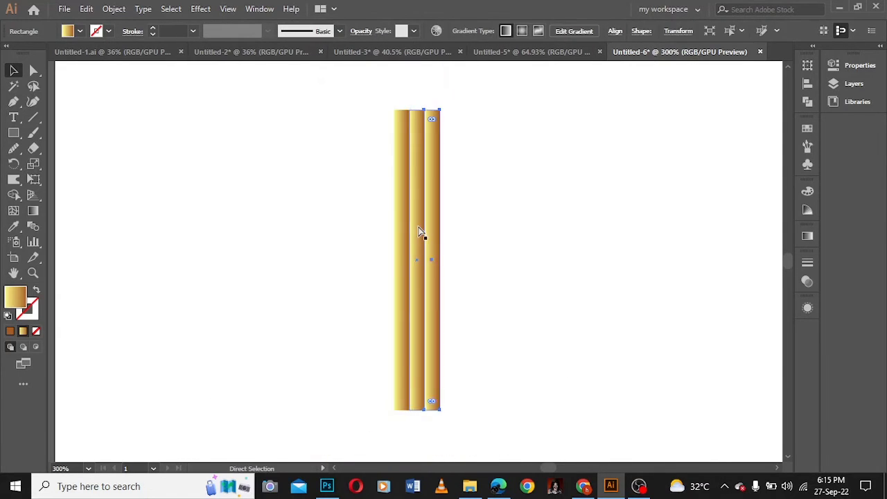
{"action": "key", "text": "ctrl+d"}
{"action": "key", "text": "ctrl+d"}
{"action": "key", "text": "ctrl+d"}
{"action": "key", "text": "ctrl+d"}
{"action": "key", "text": "ctrl+d"}
{"action": "key", "text": "ctrl+d"}
{"action": "key", "text": "ctrl+d"}
{"action": "key", "text": "ctrl+d"}
{"action": "key", "text": "ctrl+d"}
{"action": "key", "text": "ctrl+d"}
{"action": "key", "text": "ctrl+d"}
{"action": "key", "text": "ctrl+d"}
{"action": "key", "text": "ctrl+d"}
{"action": "key", "text": "ctrl+d"}
{"action": "key", "text": "ctrl+d"}
{"action": "key", "text": "ctrl+d"}
{"action": "key", "text": "ctrl+d"}
{"action": "key", "text": "ctrl+d"}
{"action": "key", "text": "ctrl+d"}
{"action": "key", "text": "ctrl+d"}
{"action": "key", "text": "ctrl+d"}
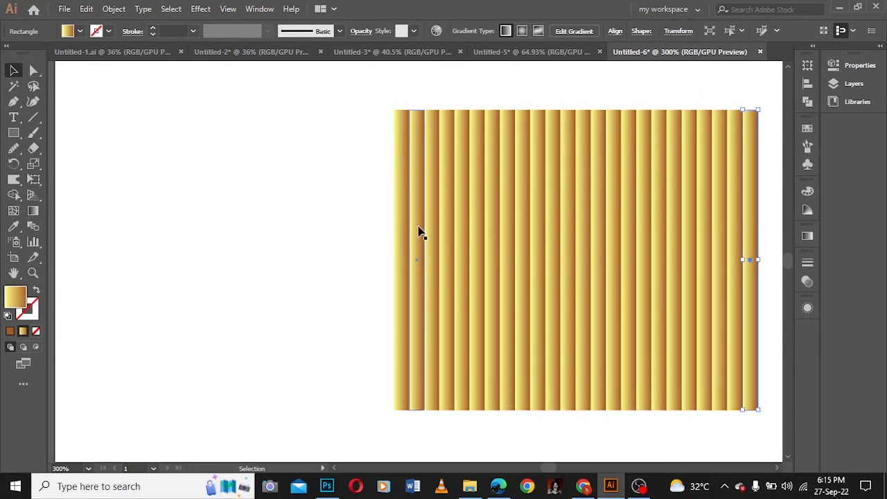
{"action": "scroll", "coordinate": [443, 296], "scroll_direction": "right", "scroll_amount": 4}
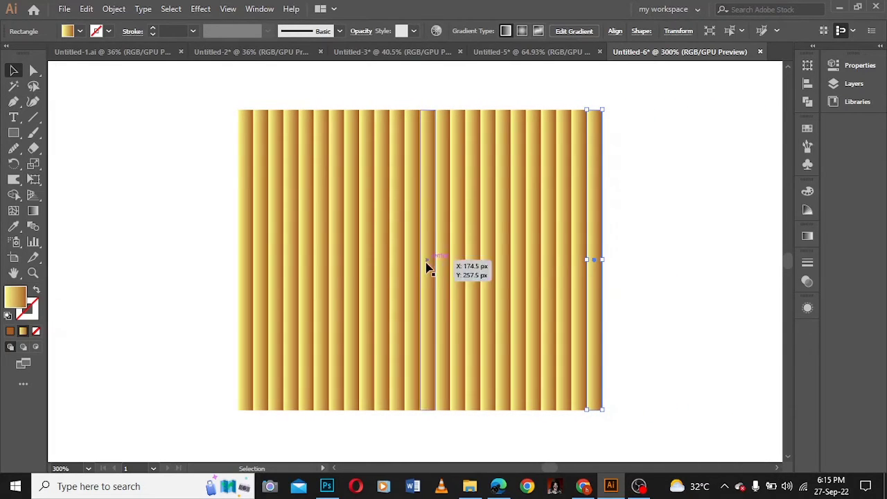
- Examine the joints between the strips at the row's right end up close
{"action": "key", "text": "ctrl+plus"}
{"action": "key", "text": "ctrl+plus"}
{"action": "key", "text": "ctrl+plus"}
{"action": "key", "text": "ctrl+plus"}
{"action": "key", "text": "ctrl+plus"}
{"action": "key", "text": "ctrl+plus"}
{"action": "key", "text": "ctrl+plus"}
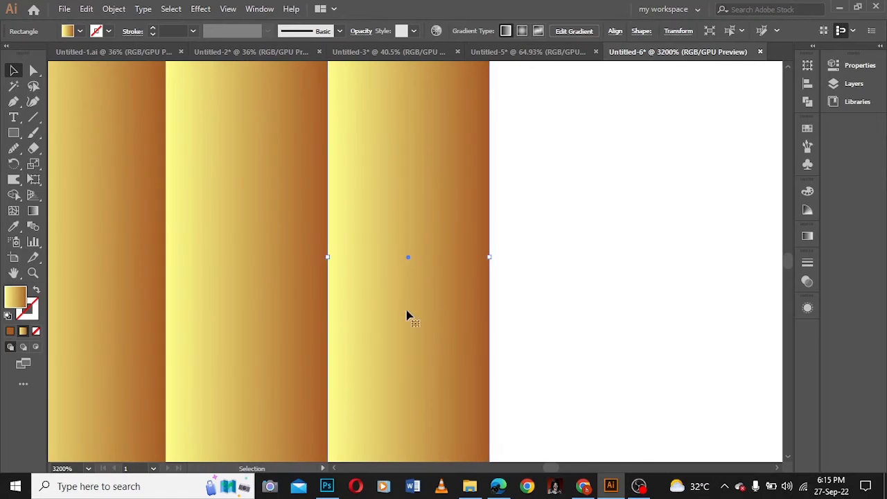
{"action": "left_click", "coordinate": [551, 288]}
{"action": "key", "text": "ctrl+minus"}
{"action": "key", "text": "ctrl+minus"}
{"action": "key", "text": "ctrl+minus"}
{"action": "key", "text": "ctrl+minus"}
{"action": "key", "text": "ctrl+minus"}
{"action": "key", "text": "ctrl+minus"}
{"action": "key", "text": "ctrl+minus"}
{"action": "key", "text": "ctrl+minus"}
{"action": "key", "text": "ctrl+minus"}
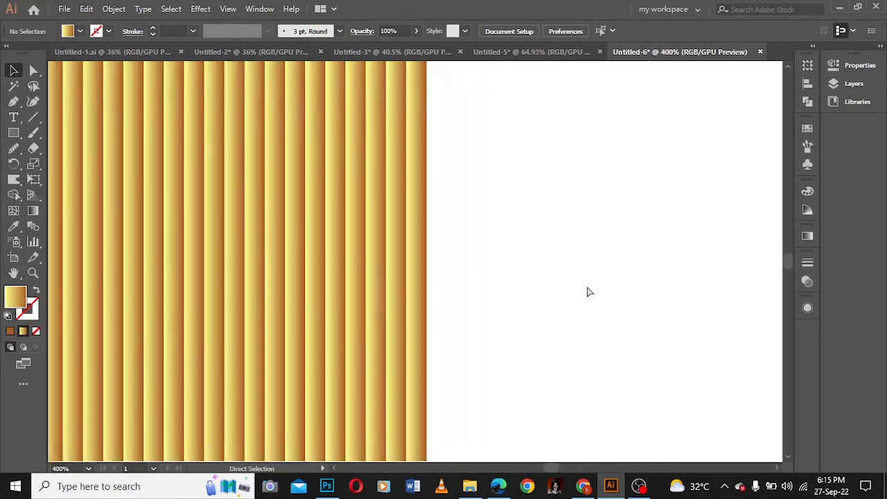
- Move the row of gold strips beside the half cup and stretch it to the cup body's height
{"action": "scroll", "coordinate": [777, 472], "scroll_direction": "right", "scroll_amount": 3}
{"action": "key", "text": "ctrl+minus"}
{"action": "key", "text": "ctrl+minus"}
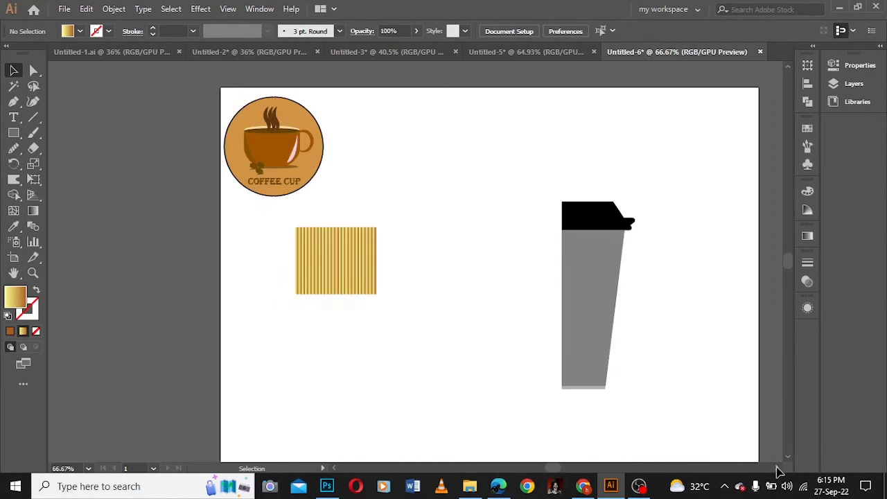
{"action": "left_click_drag", "start_coordinate": [334, 256], "coordinate": [517, 260]}
{"action": "left_click_drag", "start_coordinate": [519, 298], "coordinate": [521, 388]}
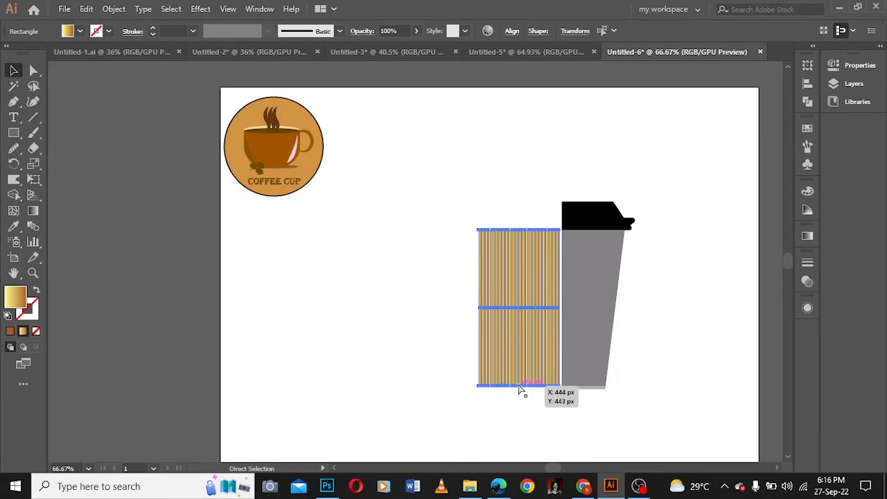
{"action": "key", "text": "ctrl+equal"}
{"action": "key", "text": "ctrl+equal"}
{"action": "key", "text": "ctrl+minus"}
{"action": "key", "text": "ctrl+minus"}
- Duplicate the stretched strip row to its left and bring the copy flush against the original
{"action": "left_click_drag", "start_coordinate": [506, 235], "coordinate": [423, 237]}
{"action": "key", "text": "ctrl+equal"}
{"action": "key", "text": "ctrl+equal"}
{"action": "key", "text": "ctrl+equal"}
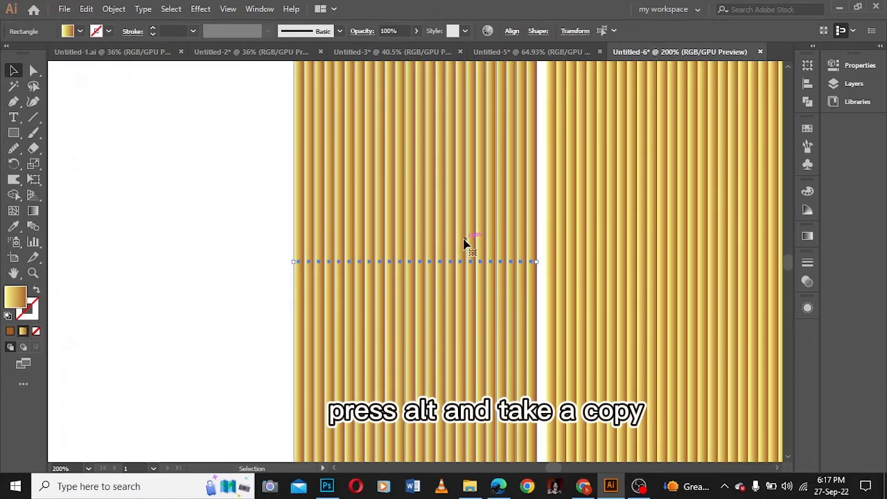
{"action": "left_click_drag", "start_coordinate": [524, 241], "coordinate": [532, 240]}
{"action": "left_click", "coordinate": [263, 262]}
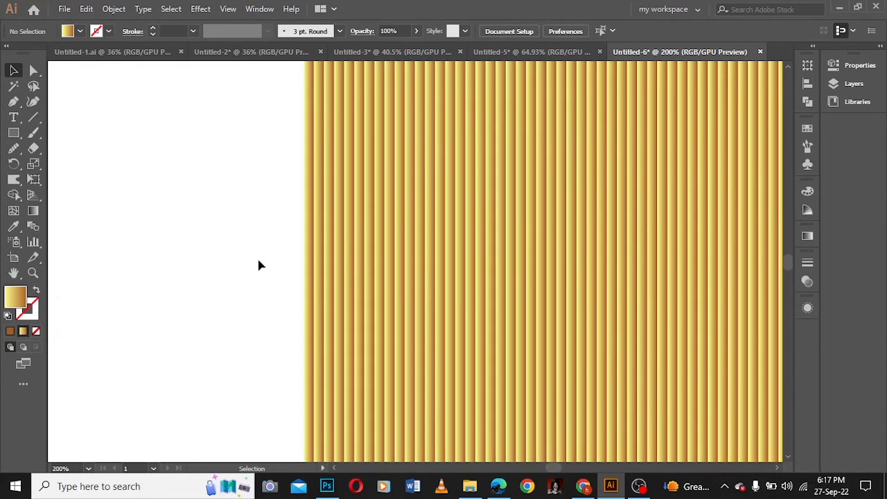
- Group all the gold strips into one panel and move it left, away from the cup
{"action": "key", "text": "ctrl+minus"}
{"action": "key", "text": "ctrl+minus"}
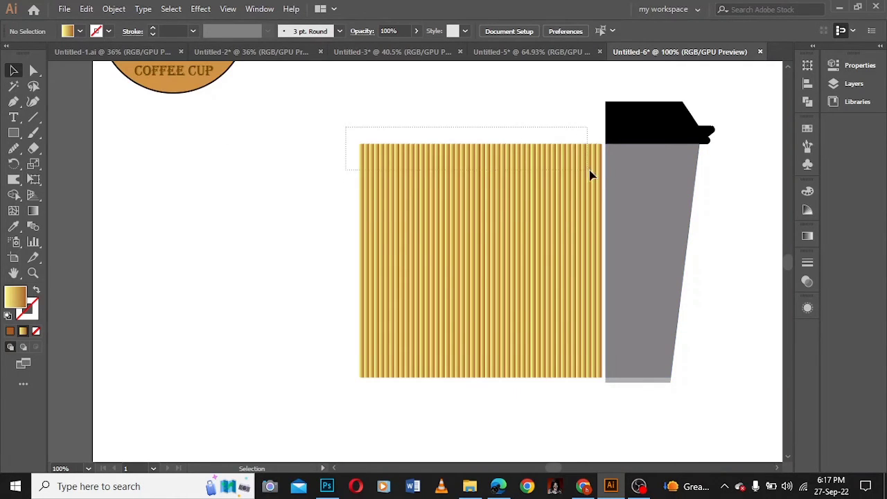
{"action": "left_click_drag", "start_coordinate": [600, 176], "coordinate": [596, 273]}
{"action": "right_click", "coordinate": [420, 214]}
{"action": "left_click", "coordinate": [460, 283]}
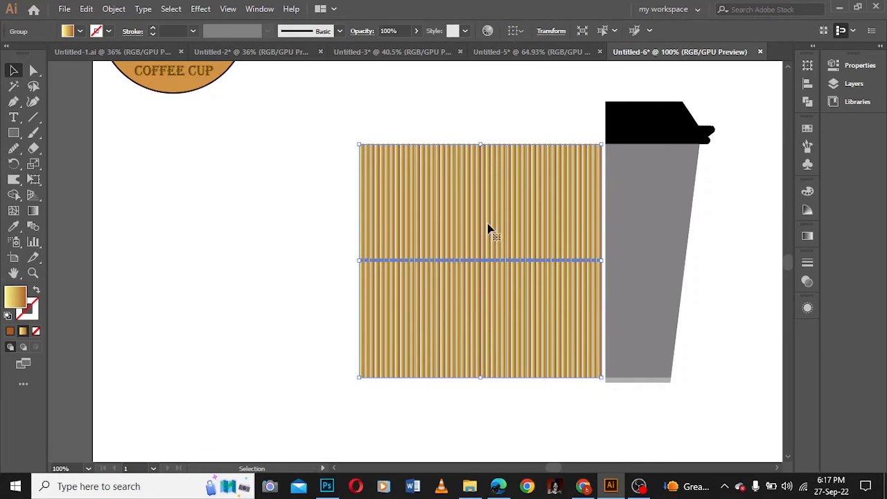
{"action": "left_click_drag", "start_coordinate": [593, 235], "coordinate": [401, 238]}
{"action": "left_click", "coordinate": [458, 242]}
- Copy the coffee cup symbol from the circular logo onto the middle of the striped gold panel
{"action": "left_click", "coordinate": [788, 66]}
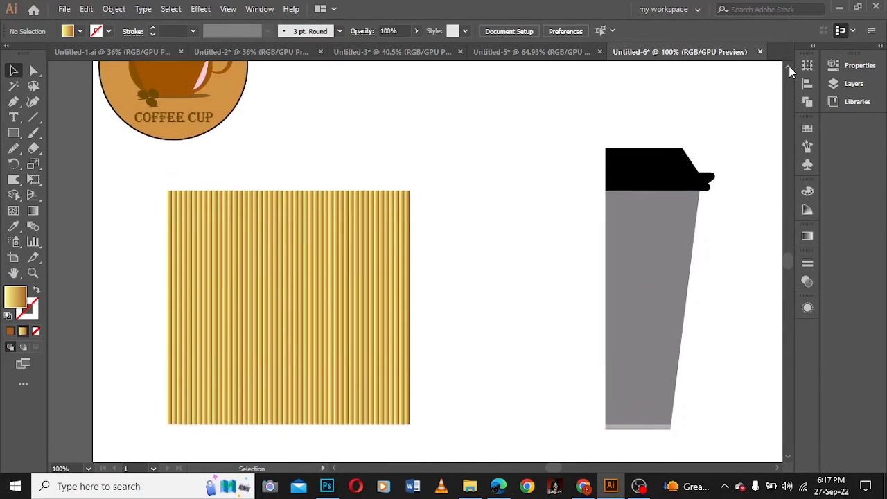
{"action": "left_click", "coordinate": [179, 90]}
{"action": "left_click_drag", "start_coordinate": [179, 90], "coordinate": [277, 340]}
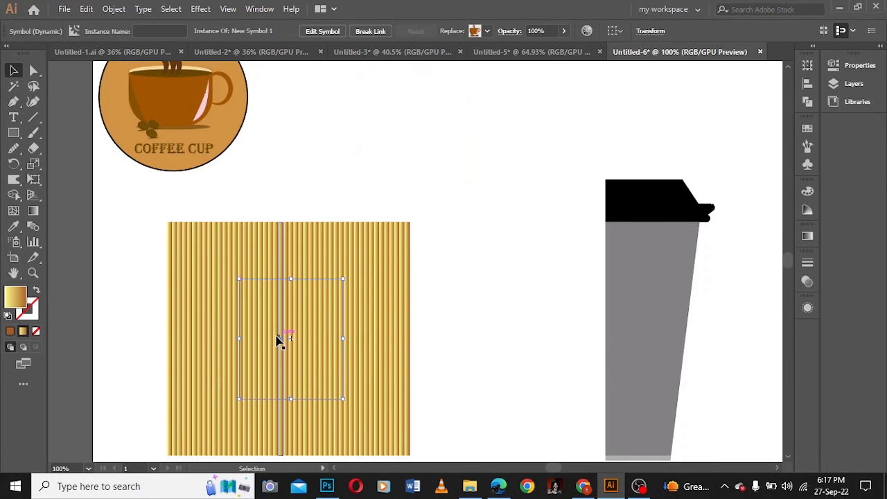
- Bring the coffee cup symbol to the front so it sits above the striped gold panel
{"action": "right_click", "coordinate": [277, 340]}
{"action": "mouse_move", "coordinate": [348, 269]}
{"action": "left_click", "coordinate": [489, 276]}
{"action": "left_click", "coordinate": [438, 336]}
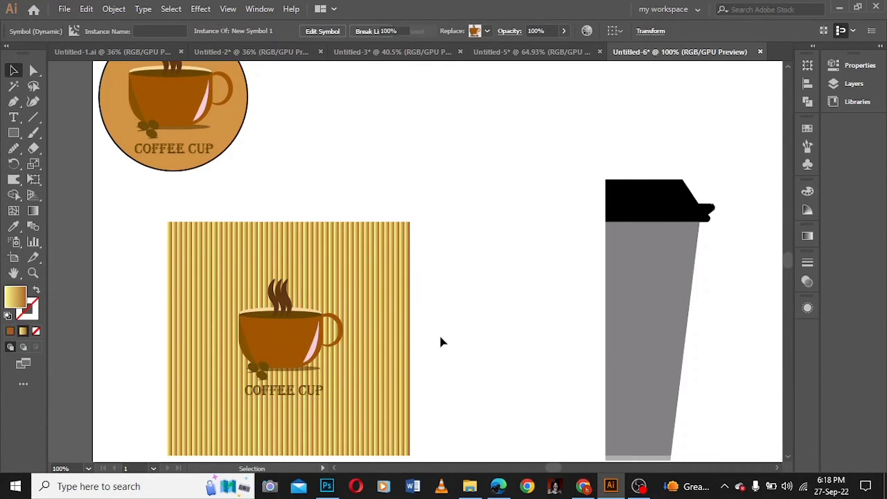
{"action": "left_click", "coordinate": [292, 341]}
{"action": "key", "text": "ctrl+shift+a"}
{"action": "key", "text": "ctrl+minus"}
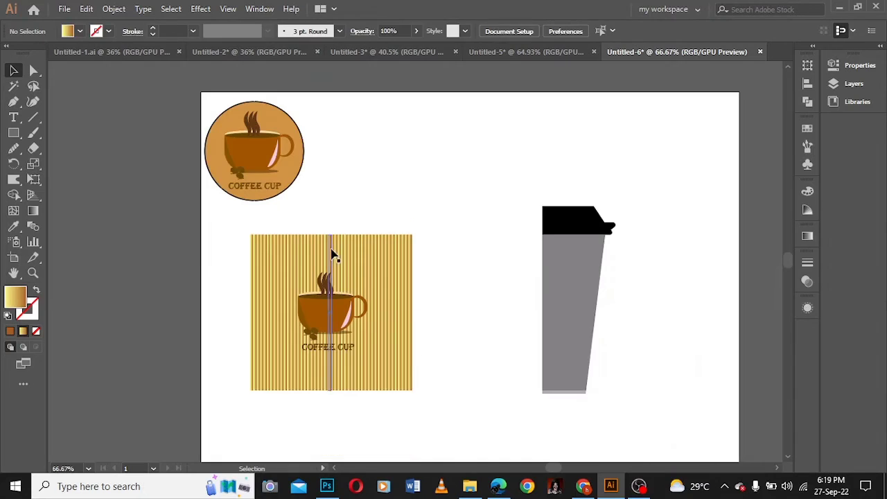
- Group the circular logo's parts, and group the coffee cup symbol with the striped gold panel
{"action": "right_click", "coordinate": [248, 172]}
{"action": "left_click", "coordinate": [293, 270]}
{"action": "left_click", "coordinate": [433, 233]}
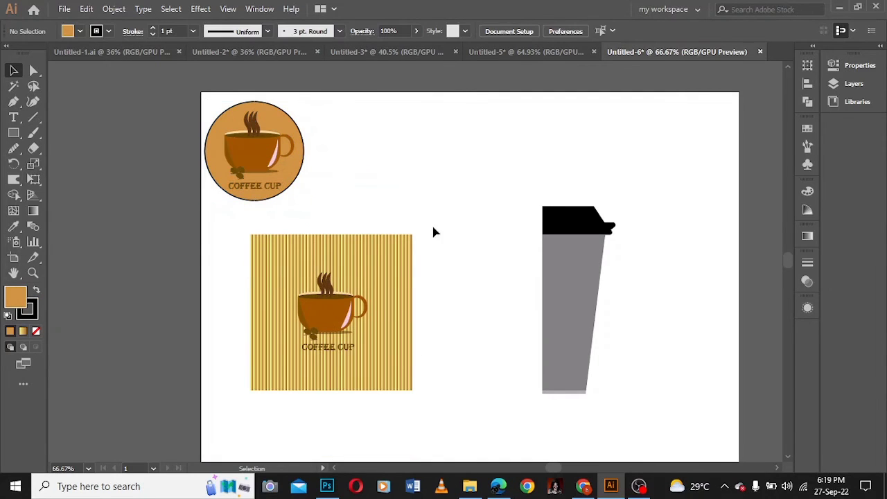
{"action": "left_click", "coordinate": [254, 345]}
{"action": "right_click", "coordinate": [327, 314]}
{"action": "left_click", "coordinate": [407, 185]}
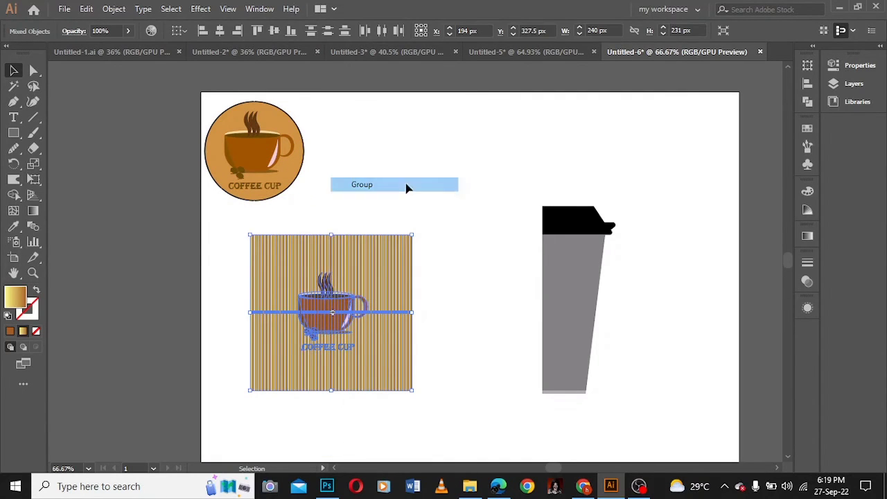
{"action": "left_click", "coordinate": [601, 140]}
- Save the circular logo as a dynamic Movie Clip symbol
{"action": "left_click", "coordinate": [807, 169]}
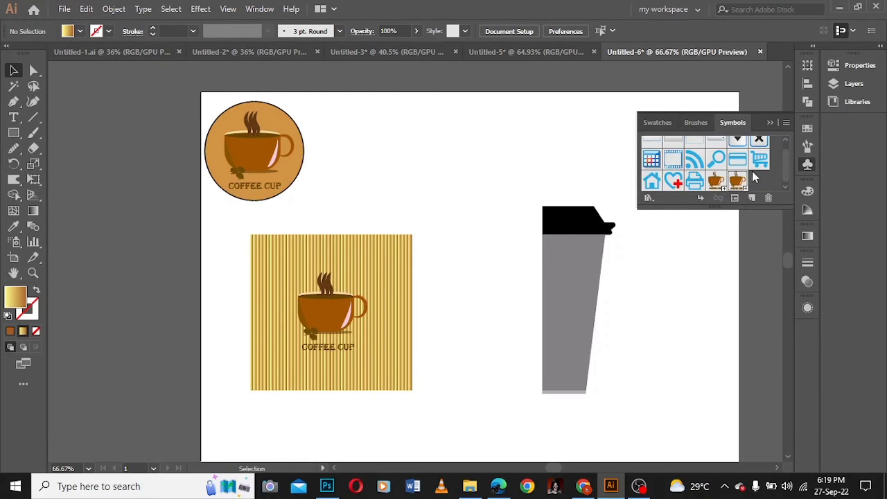
{"action": "left_click", "coordinate": [284, 139]}
{"action": "left_click", "coordinate": [753, 199]}
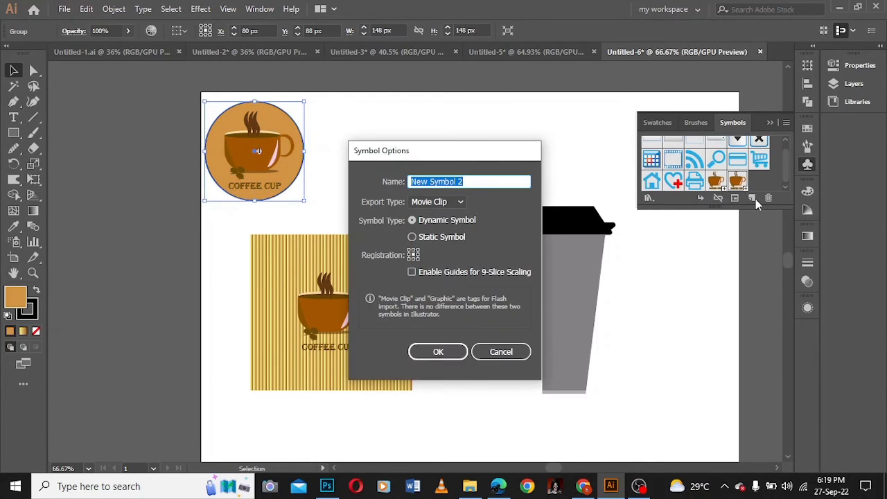
{"action": "left_click", "coordinate": [438, 354]}
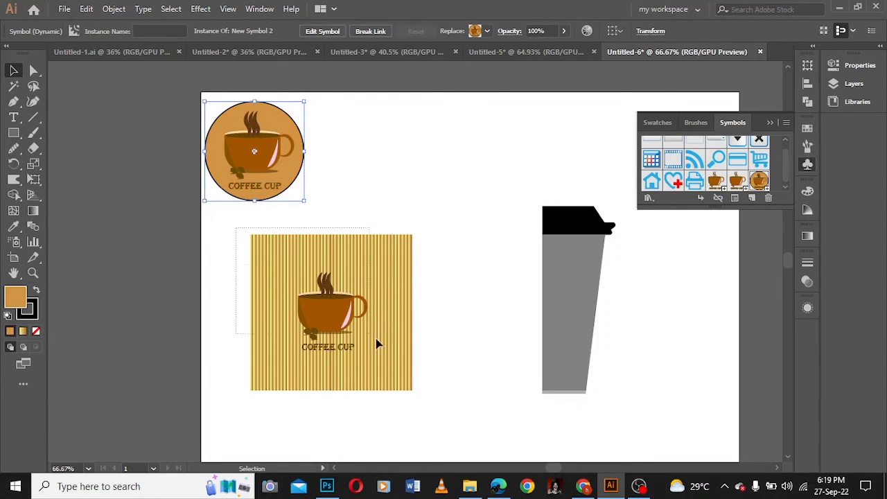
- Save the striped gold panel with its coffee cup as another new dynamic symbol
{"action": "left_click", "coordinate": [378, 344]}
{"action": "left_click", "coordinate": [752, 199]}
{"action": "left_click", "coordinate": [439, 351]}
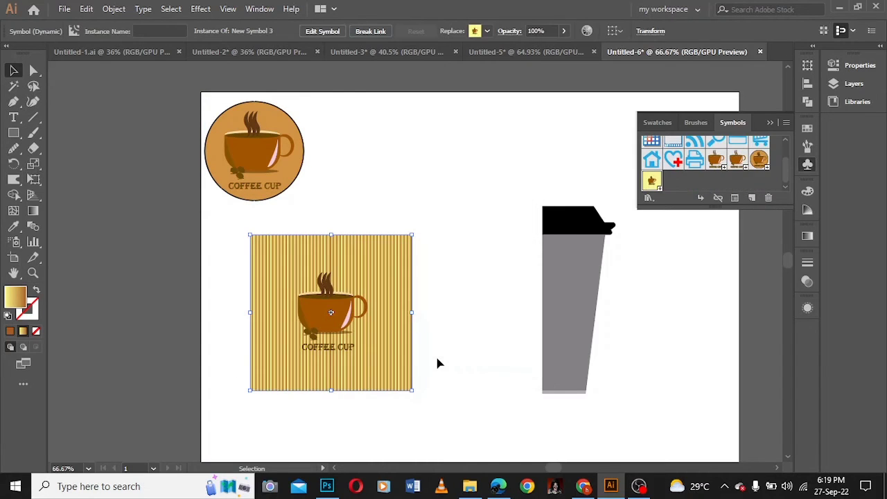
- Move the striped panel and the circular logo left, partly off the artboard
{"action": "left_click", "coordinate": [770, 122]}
{"action": "left_click_drag", "start_coordinate": [365, 298], "coordinate": [235, 280]}
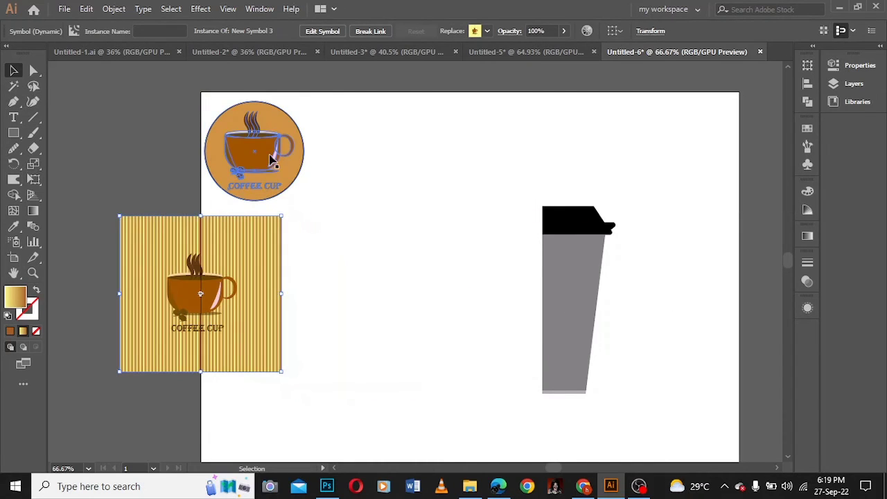
{"action": "left_click_drag", "start_coordinate": [271, 160], "coordinate": [205, 158]}
- Apply a 3D Revolve effect to the half cup, 360° from the left edge, with the preview on
{"action": "left_click_drag", "start_coordinate": [553, 194], "coordinate": [590, 406]}
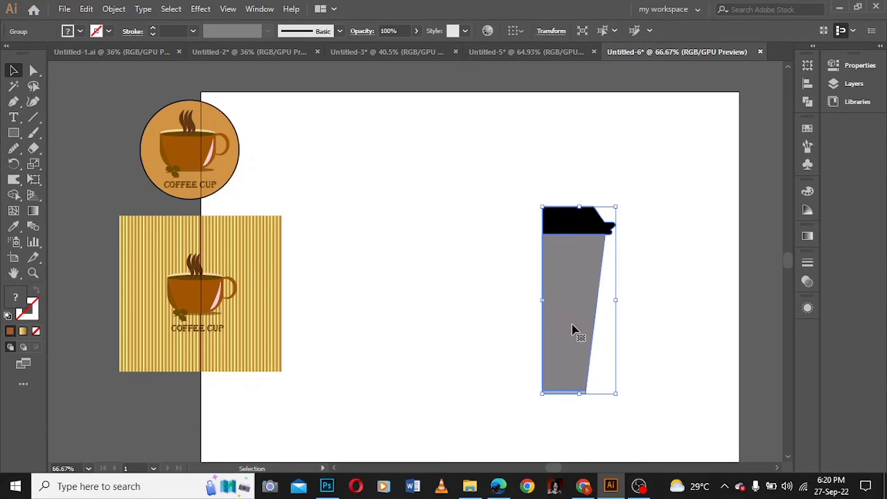
{"action": "left_click", "coordinate": [200, 9]}
{"action": "mouse_move", "coordinate": [323, 83]}
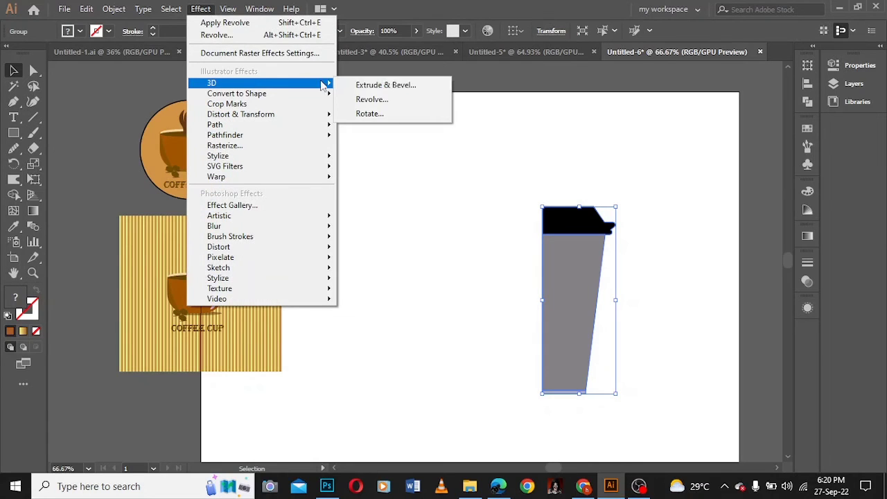
{"action": "left_click", "coordinate": [401, 98]}
{"action": "left_click", "coordinate": [102, 435]}
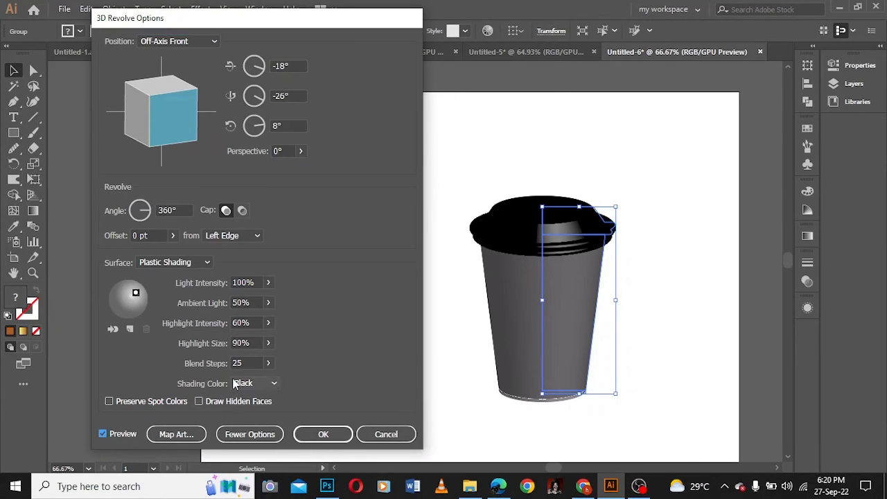
- Rotate the revolved cup to -11°, -21° and 3°, and light it with two lights on the left of the shading sphere
{"action": "left_click_drag", "start_coordinate": [163, 110], "coordinate": [170, 116]}
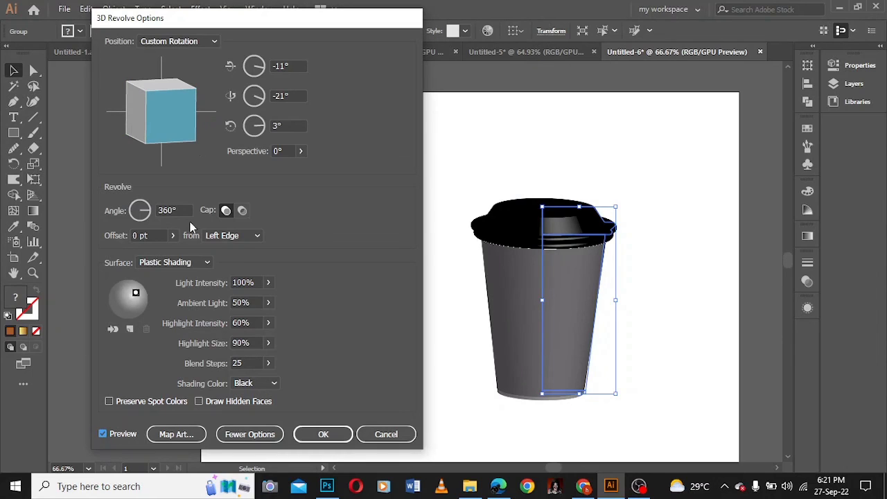
{"action": "left_click", "coordinate": [129, 328]}
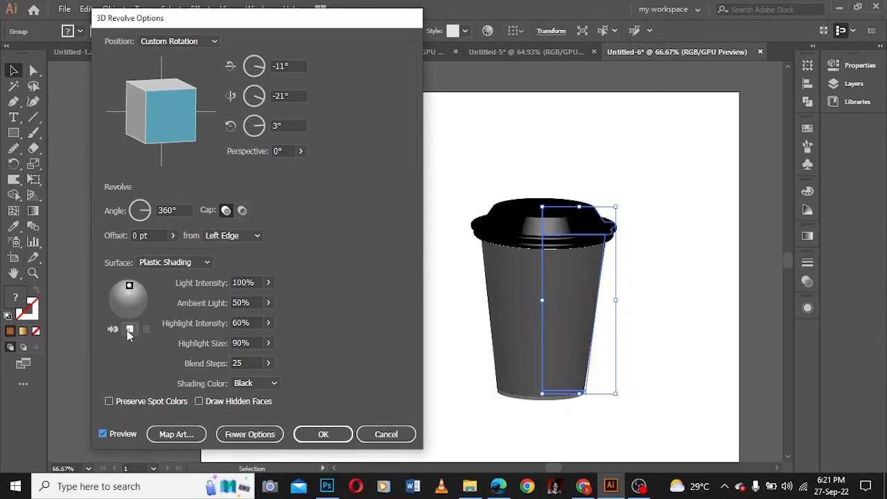
{"action": "mouse_move", "coordinate": [129, 299]}
{"action": "left_mouse_down"}
{"action": "mouse_move", "coordinate": [132, 317]}
{"action": "mouse_move", "coordinate": [123, 286]}
{"action": "left_mouse_up"}
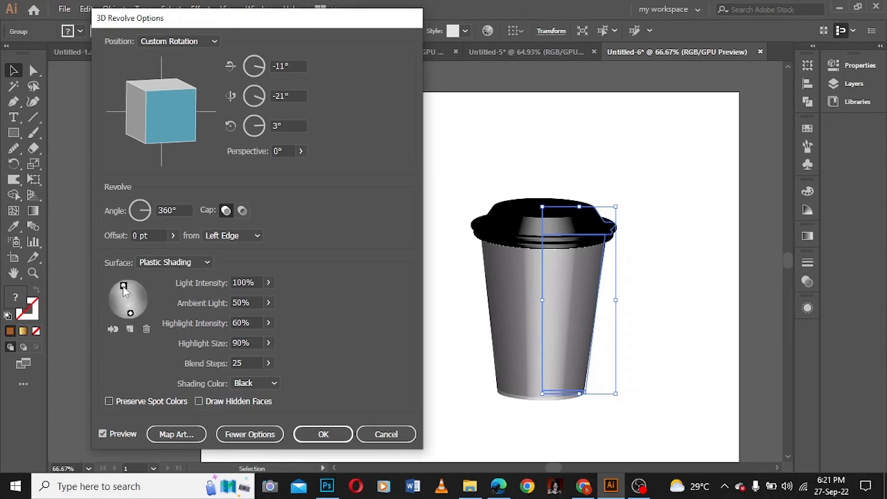
{"action": "left_click_drag", "start_coordinate": [132, 317], "coordinate": [122, 317]}
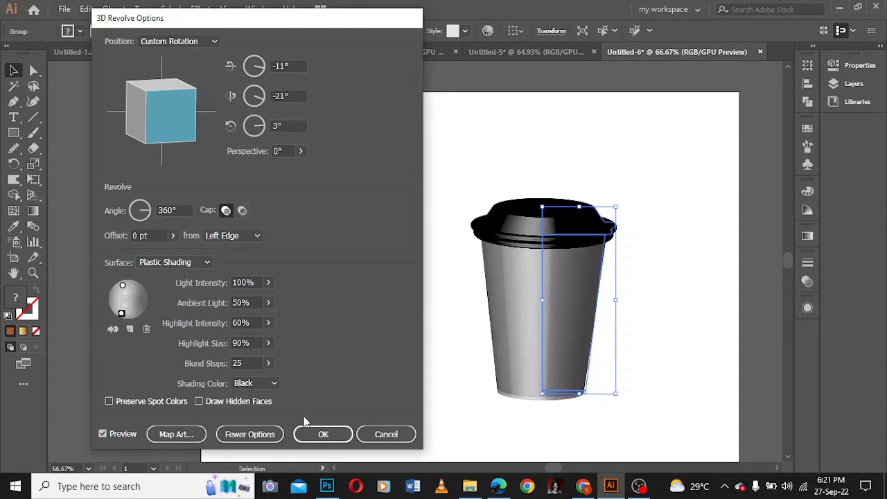
- Map the circular logo symbol, New Symbol 2, onto the lid's top surface, 4 of 15, and rotate it a quarter turn clockwise
{"action": "left_click", "coordinate": [176, 434]}
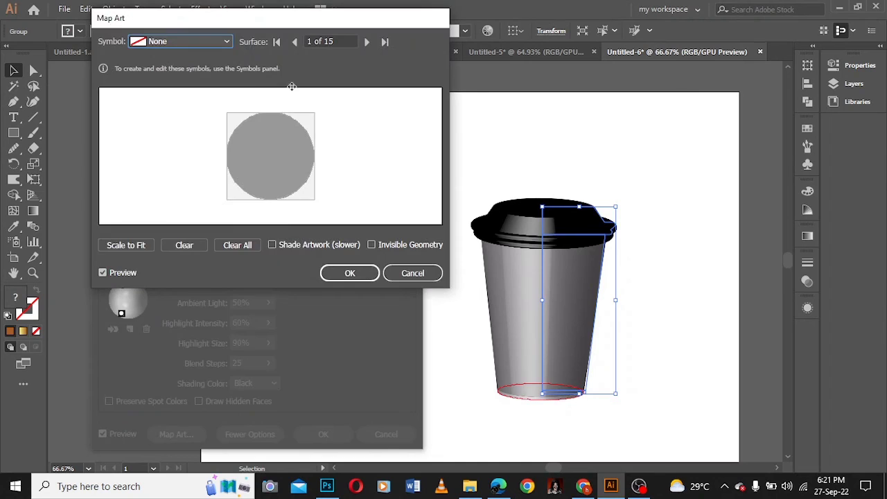
{"action": "left_click", "coordinate": [367, 42]}
{"action": "left_click", "coordinate": [366, 41]}
{"action": "left_click", "coordinate": [366, 41]}
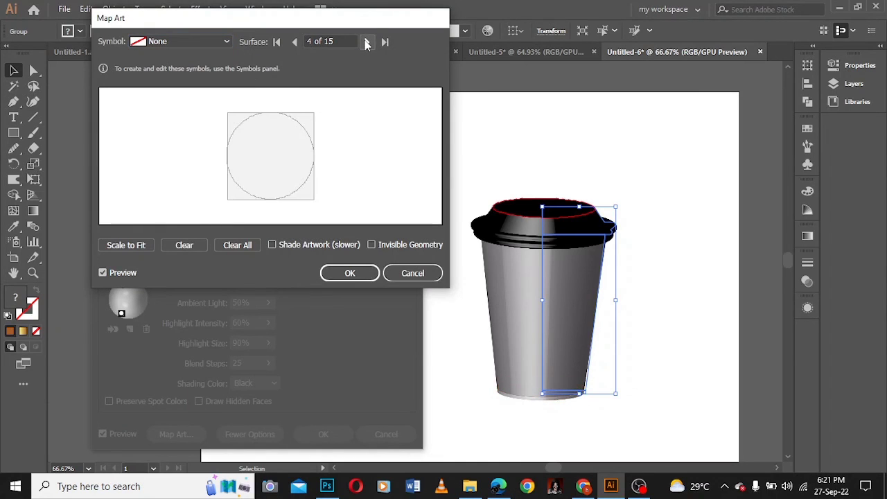
{"action": "left_click", "coordinate": [224, 43]}
{"action": "left_click", "coordinate": [191, 313]}
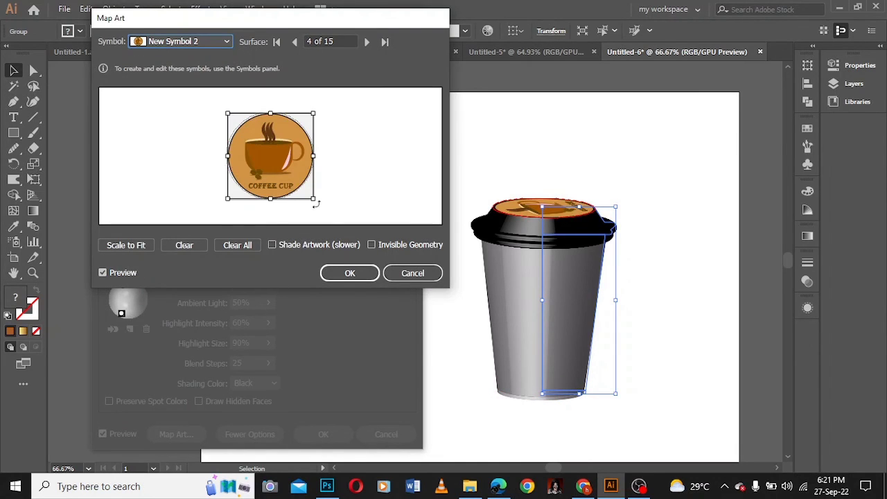
{"action": "left_click_drag", "start_coordinate": [315, 203], "coordinate": [266, 215]}
{"action": "left_click_drag", "start_coordinate": [338, 158], "coordinate": [320, 210]}
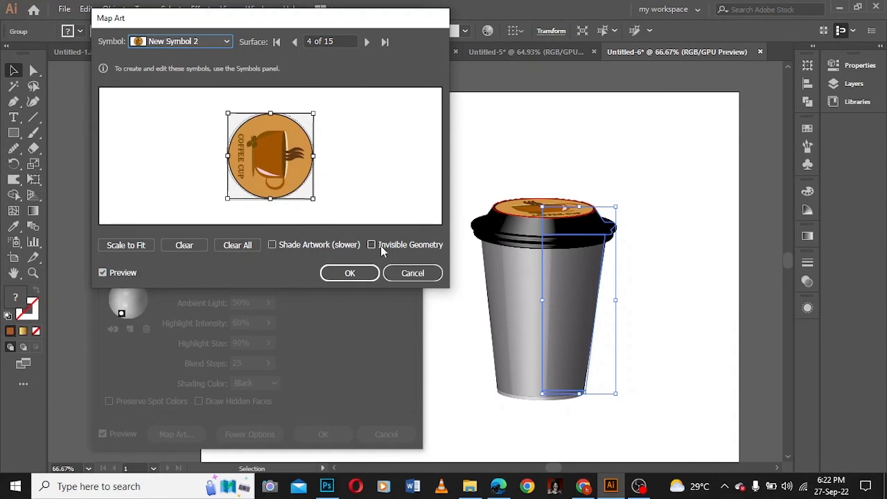
- Map the striped panel symbol, New Symbol 3, onto the cup body's outer surface, 15 of 15
{"action": "left_click", "coordinate": [367, 42]}
{"action": "left_click", "coordinate": [367, 42]}
{"action": "left_click", "coordinate": [366, 43]}
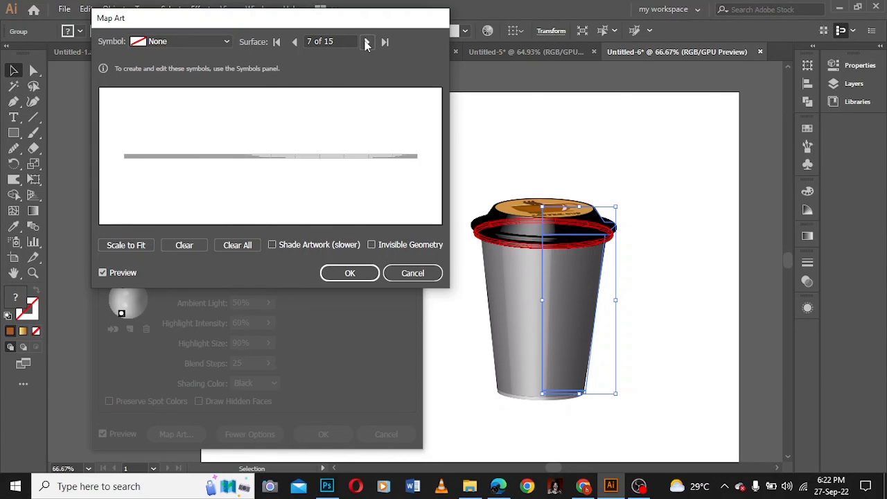
{"action": "left_click", "coordinate": [366, 42]}
{"action": "left_click", "coordinate": [366, 42]}
{"action": "left_click", "coordinate": [367, 42]}
{"action": "left_click", "coordinate": [367, 42]}
{"action": "left_click", "coordinate": [367, 42]}
{"action": "left_click", "coordinate": [367, 42]}
{"action": "left_click", "coordinate": [367, 42]}
{"action": "left_click", "coordinate": [366, 42]}
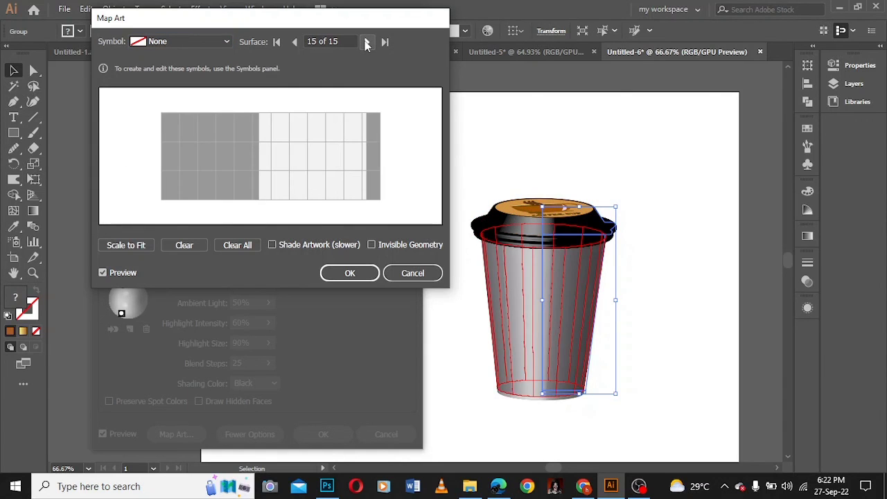
{"action": "left_click", "coordinate": [226, 42]}
{"action": "left_click", "coordinate": [193, 331]}
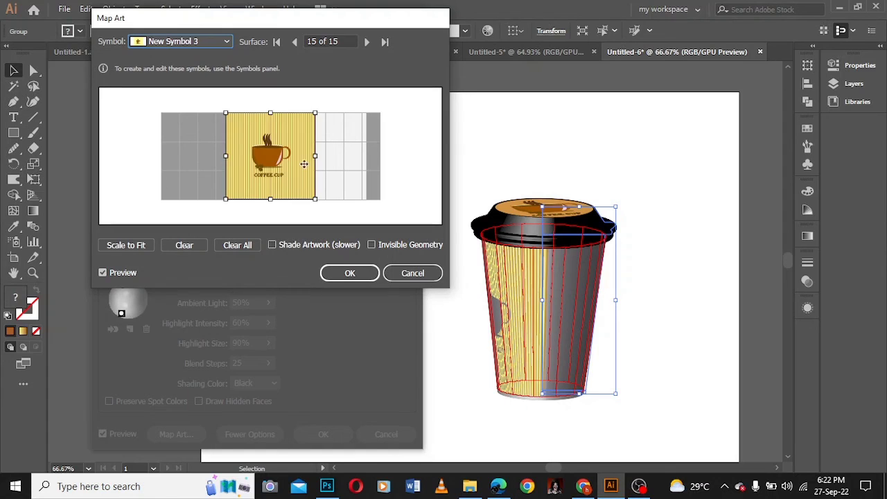
- Move and widen the mapped striped panel to cover the cup body's visible area, and apply the mapping and the revolve
{"action": "left_click_drag", "start_coordinate": [303, 157], "coordinate": [352, 156]}
{"action": "left_click_drag", "start_coordinate": [276, 158], "coordinate": [257, 158]}
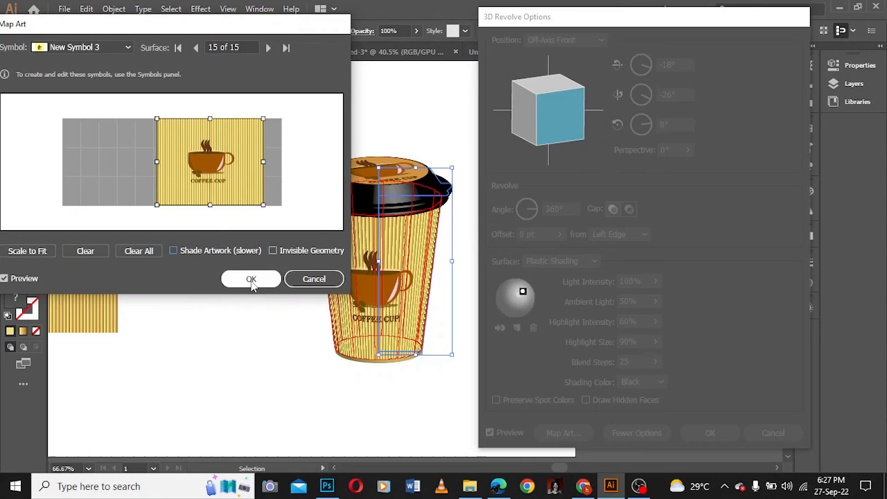
{"action": "left_click", "coordinate": [251, 281]}
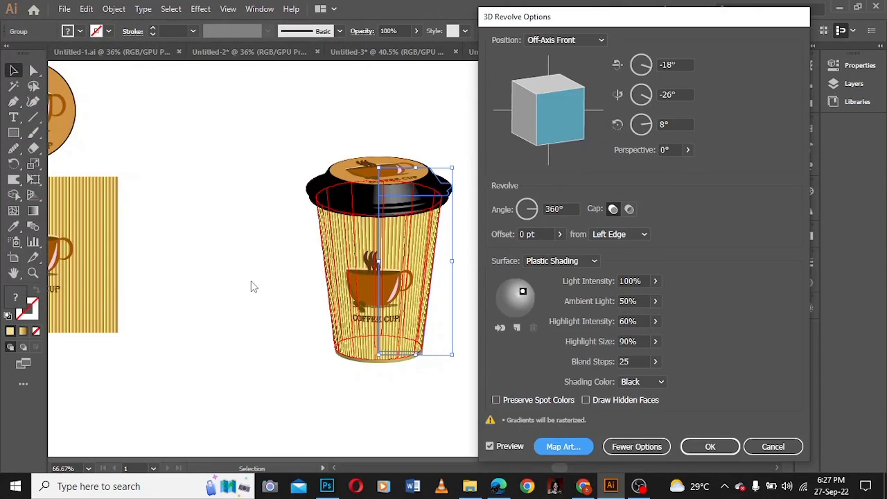
{"action": "left_click", "coordinate": [710, 447]}
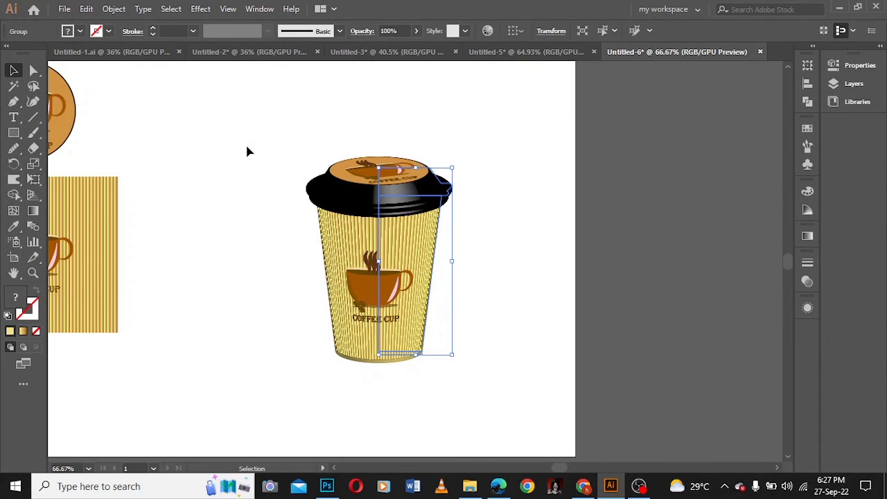
- Examine the mapped stripes and logo on the cup body up close, and deselect the cup
{"action": "key", "text": "ctrl+plus"}
{"action": "key", "text": "ctrl+plus"}
{"action": "key", "text": "ctrl+plus"}
{"action": "key", "text": "ctrl+plus"}
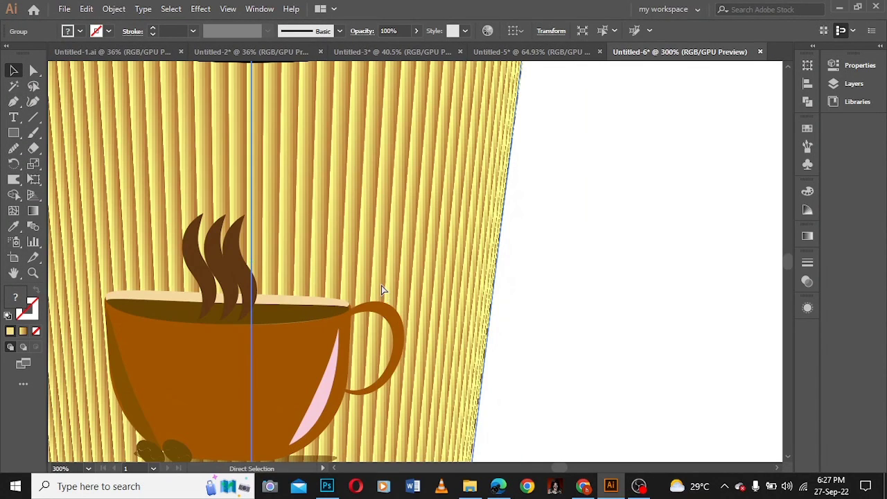
{"action": "key", "text": "ctrl+minus"}
{"action": "key", "text": "ctrl+minus"}
{"action": "key", "text": "ctrl+minus"}
{"action": "left_click", "coordinate": [522, 237]}
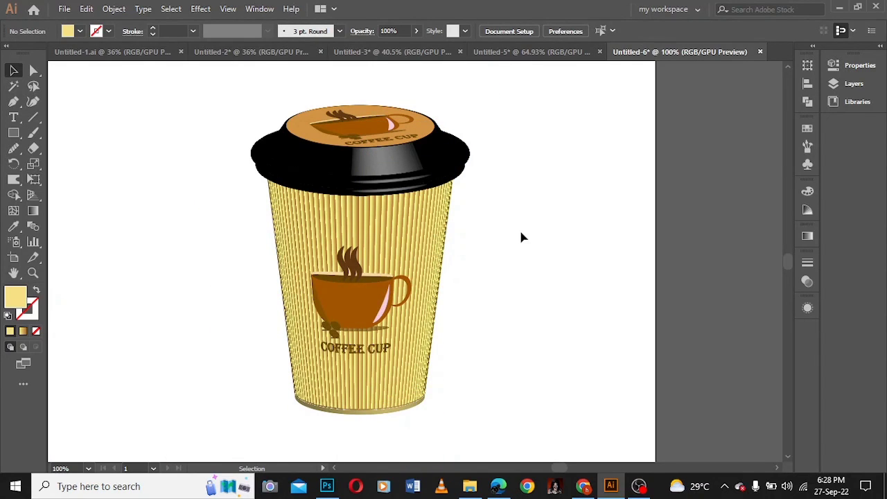